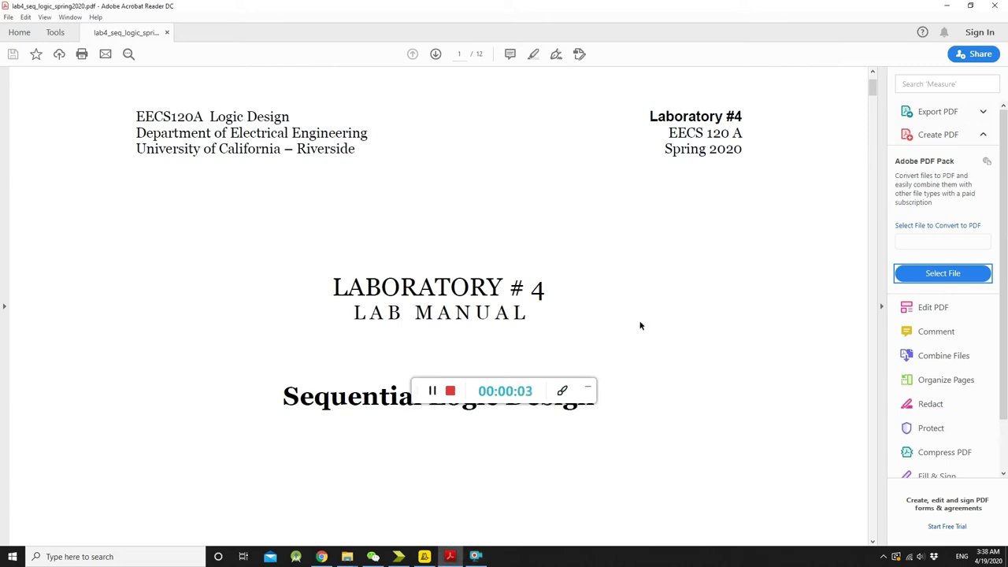
Scroll from the title page to the PART 1 Flight Attendant Call System heading
scroll(529, 371, "down", 2)
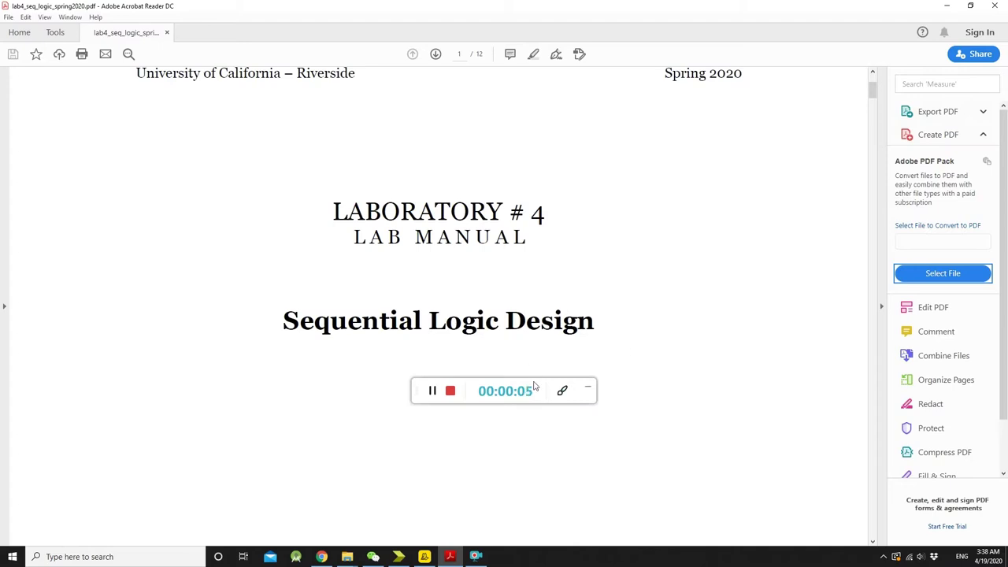
left_click_drag(533, 386, 1006, 478)
left_click(730, 426)
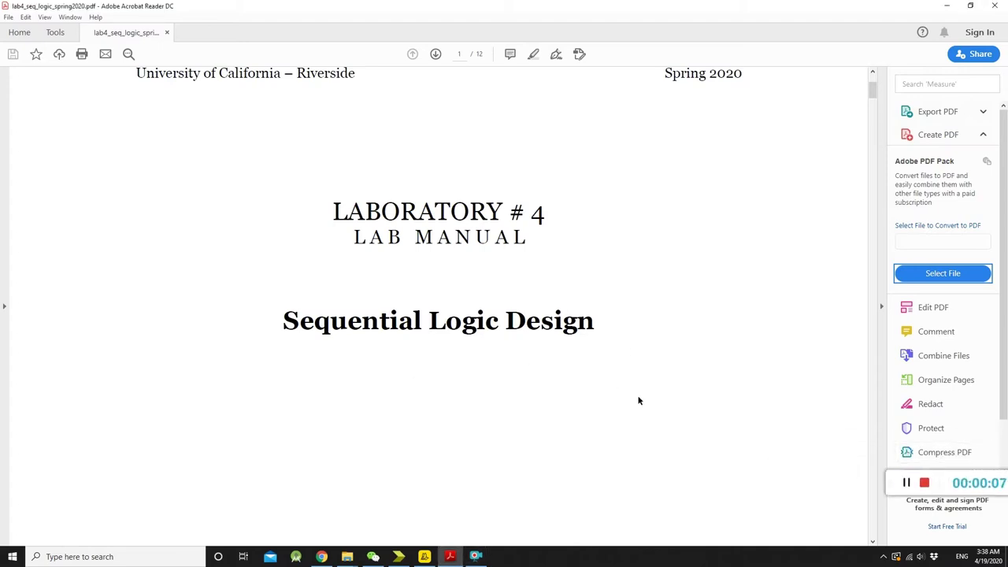
scroll(628, 388, "down", 10)
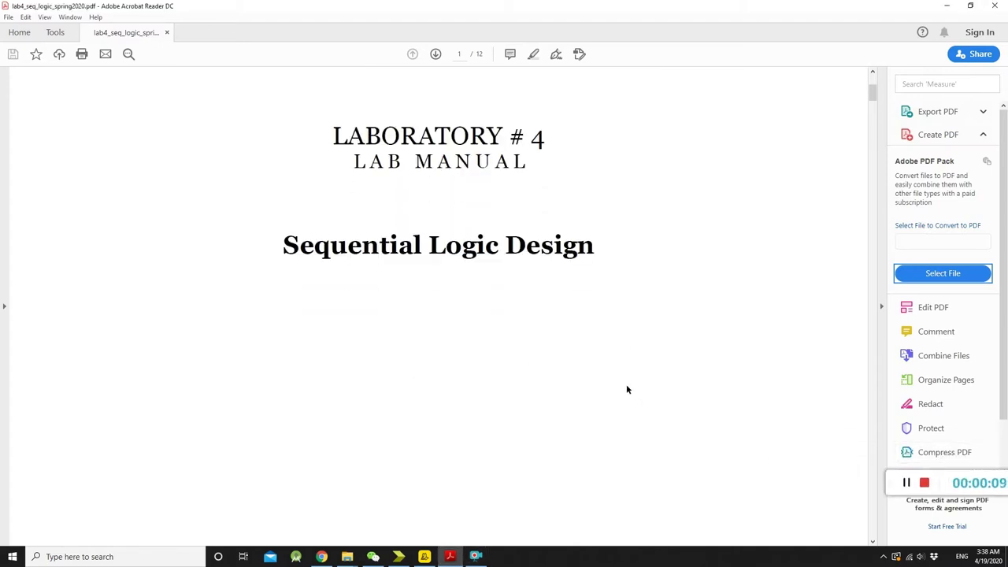
scroll(621, 380, "down", 10)
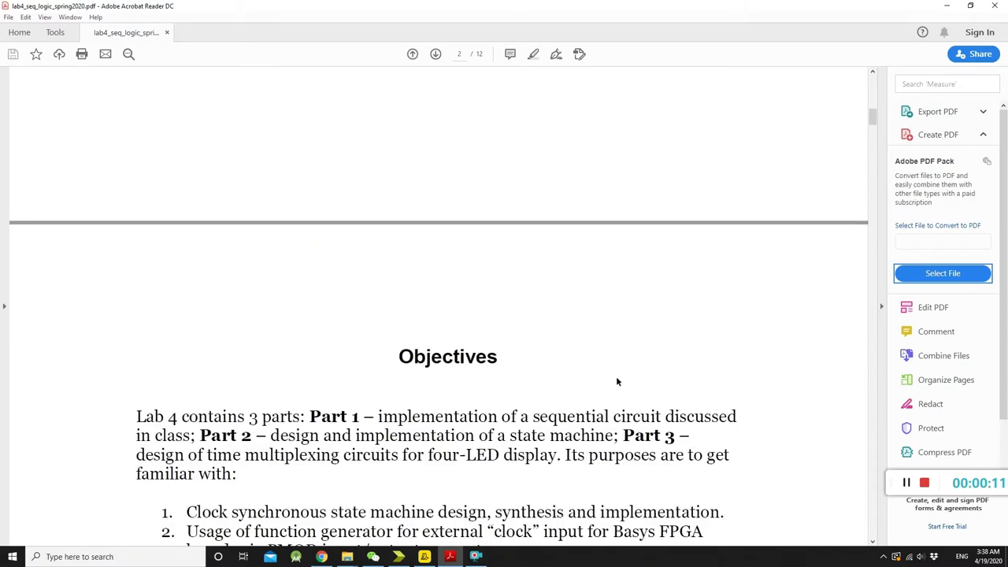
scroll(614, 383, "down", 9)
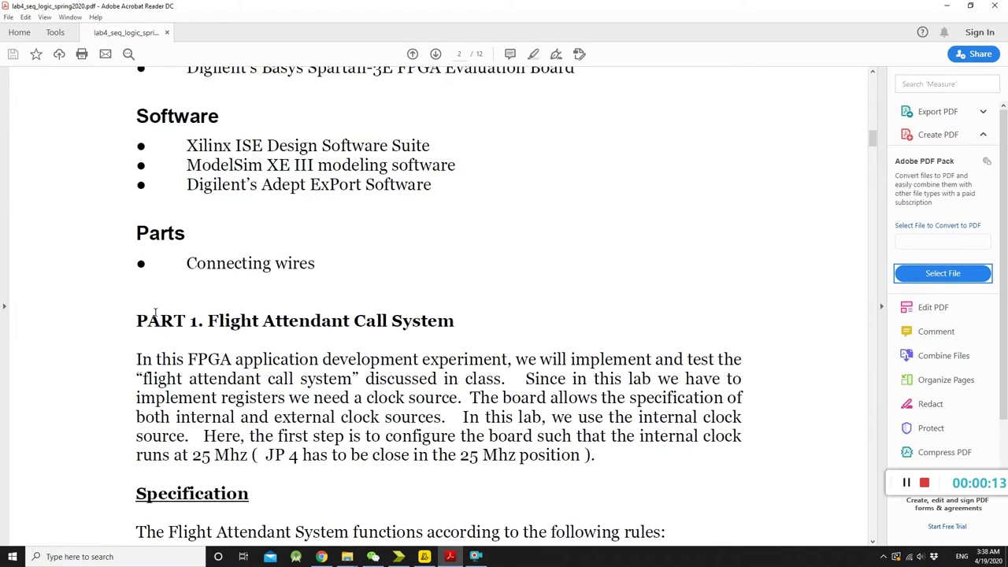
left_click_drag(210, 228, 398, 232)
left_click(397, 232)
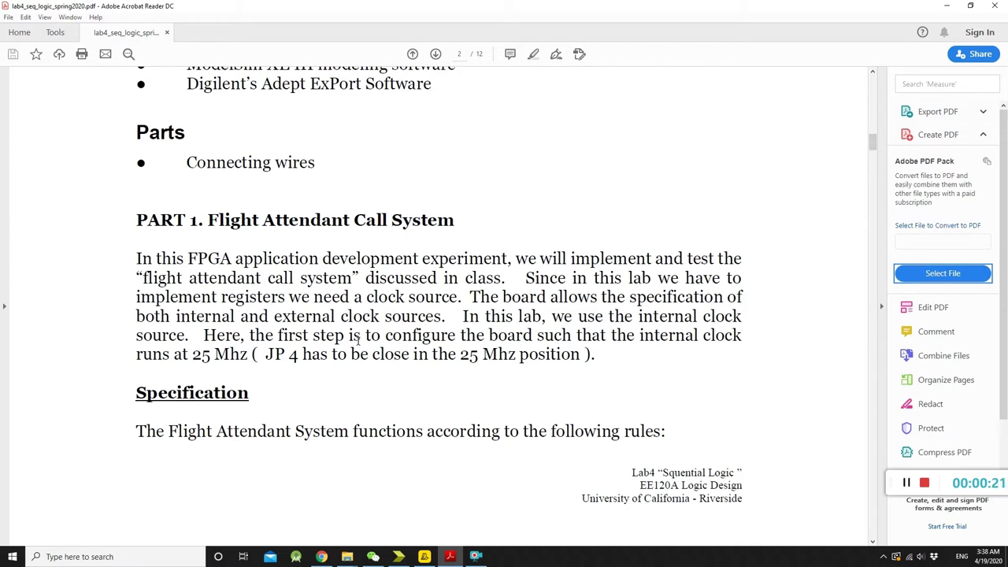
Scroll through Figure 1's three call-button diagrams to the System Analysis and Implementation section
scroll(358, 342, "down", 10)
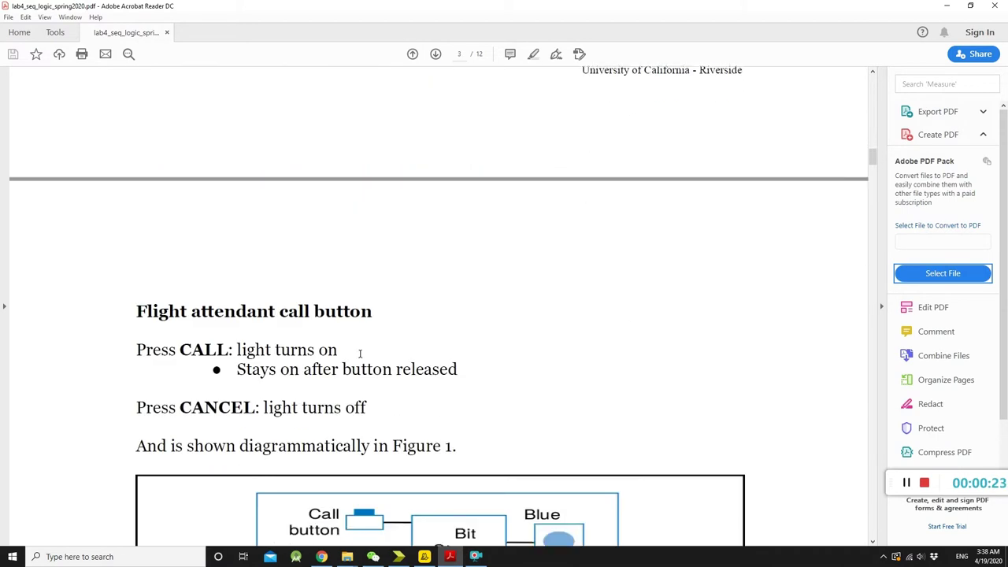
left_click_drag(246, 350, 318, 352)
left_click(321, 351)
scroll(338, 347, "down", 3)
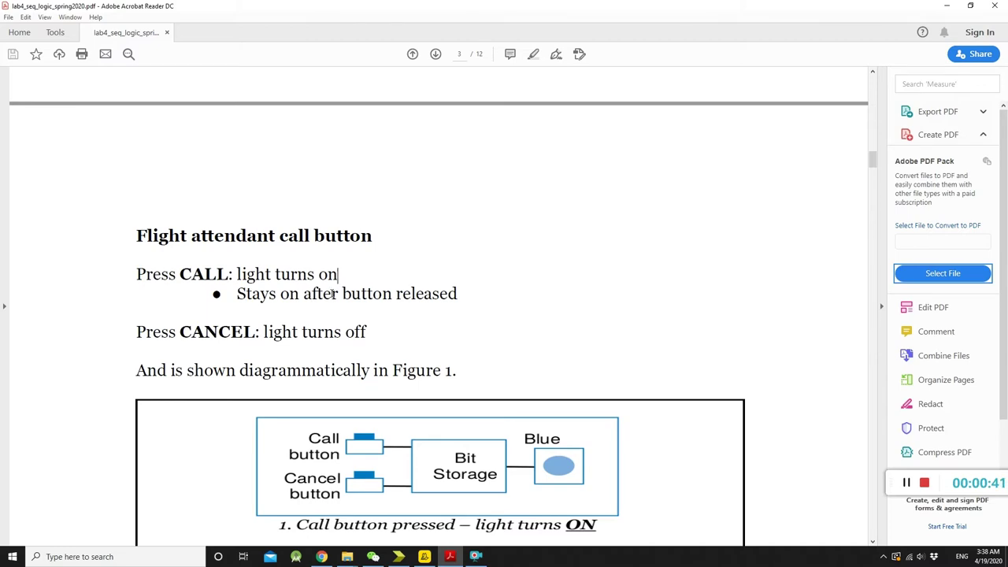
scroll(322, 277, "down", 3)
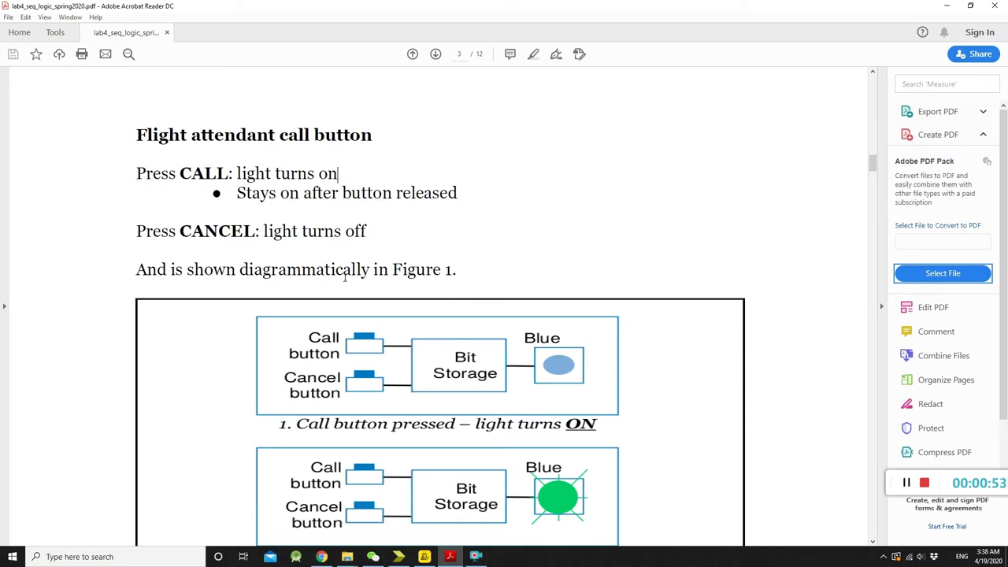
scroll(348, 277, "down", 2)
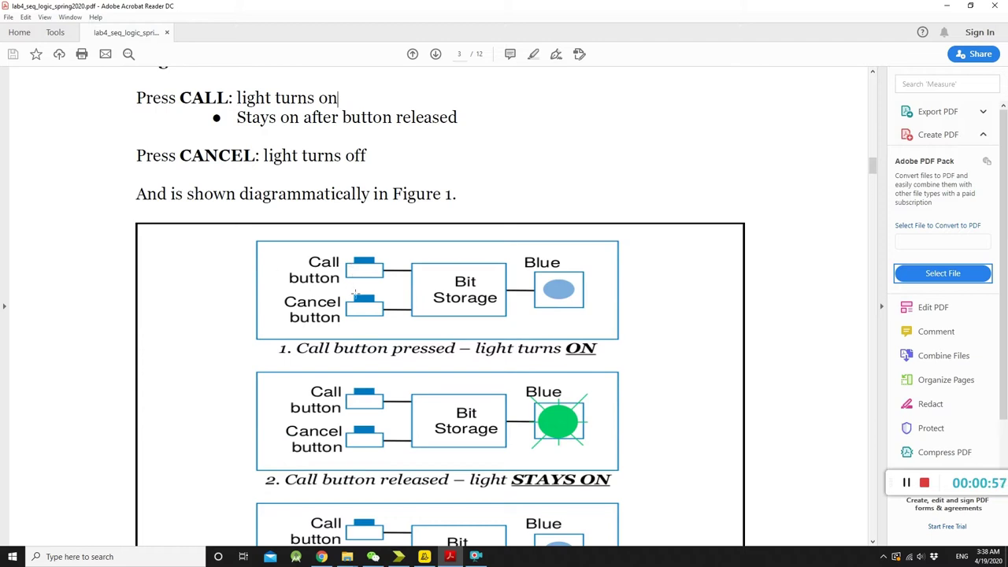
scroll(477, 302, "down", 2)
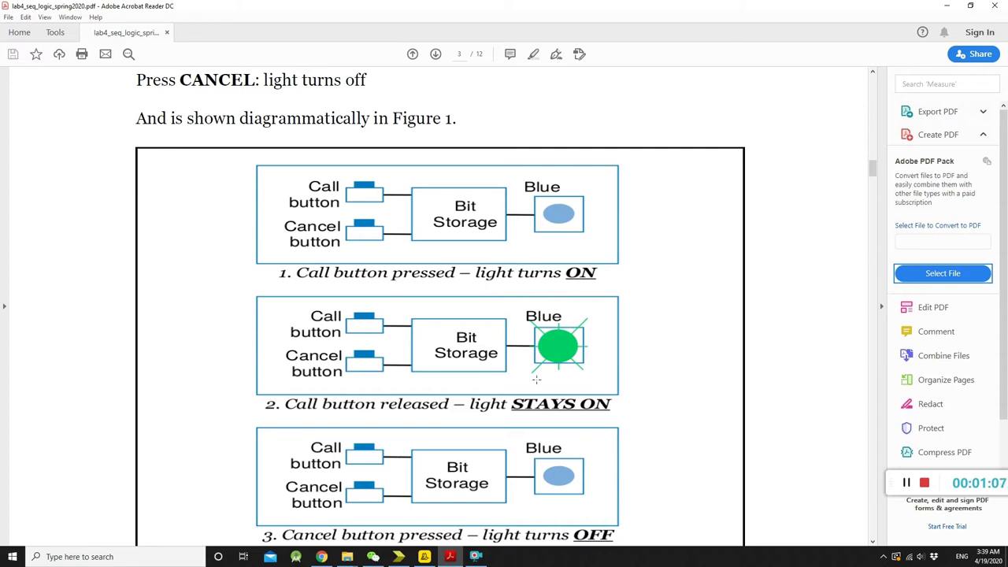
scroll(486, 393, "down", 3)
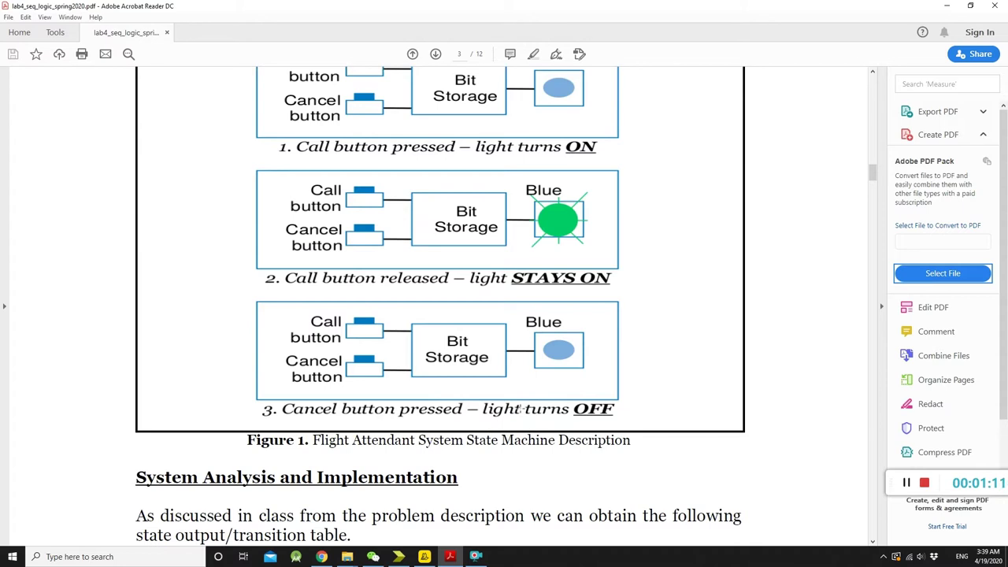
scroll(530, 393, "down", 15)
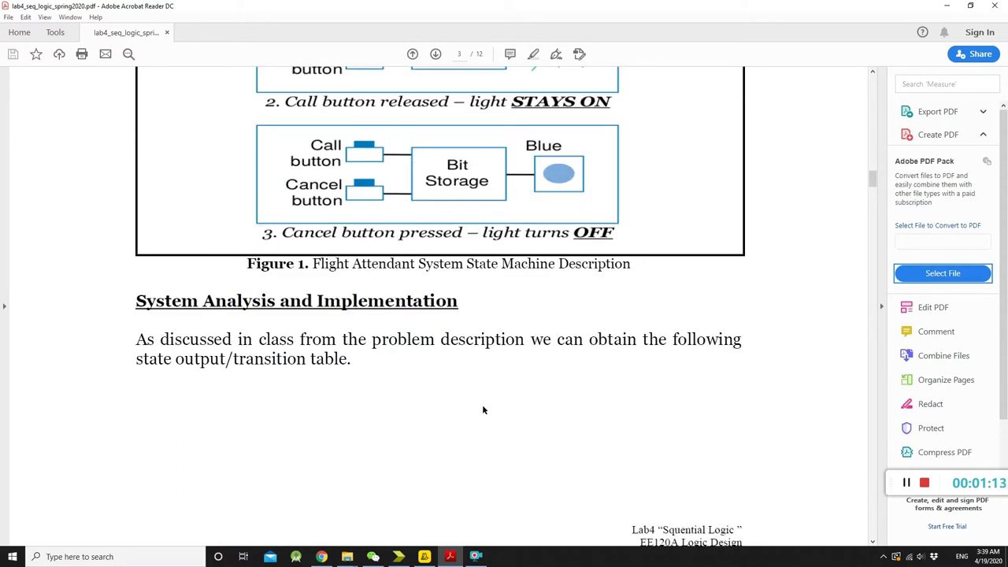
Check the current-state and next-state callouts, then scroll to Figure 2's schematic
scroll(494, 407, "down", 8)
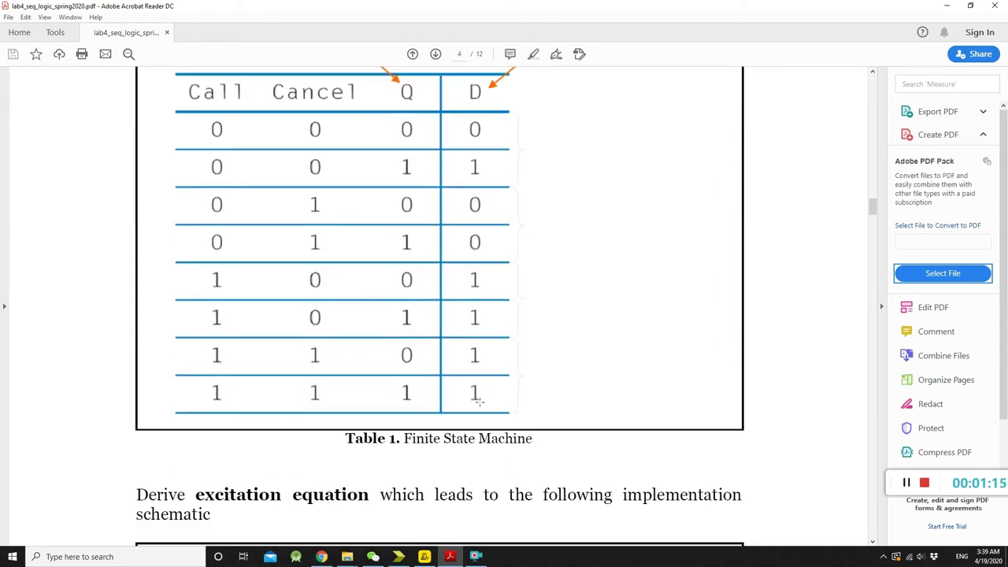
scroll(511, 384, "up", 3)
scroll(509, 379, "up", 3)
scroll(513, 405, "down", 3)
scroll(501, 403, "up", 2)
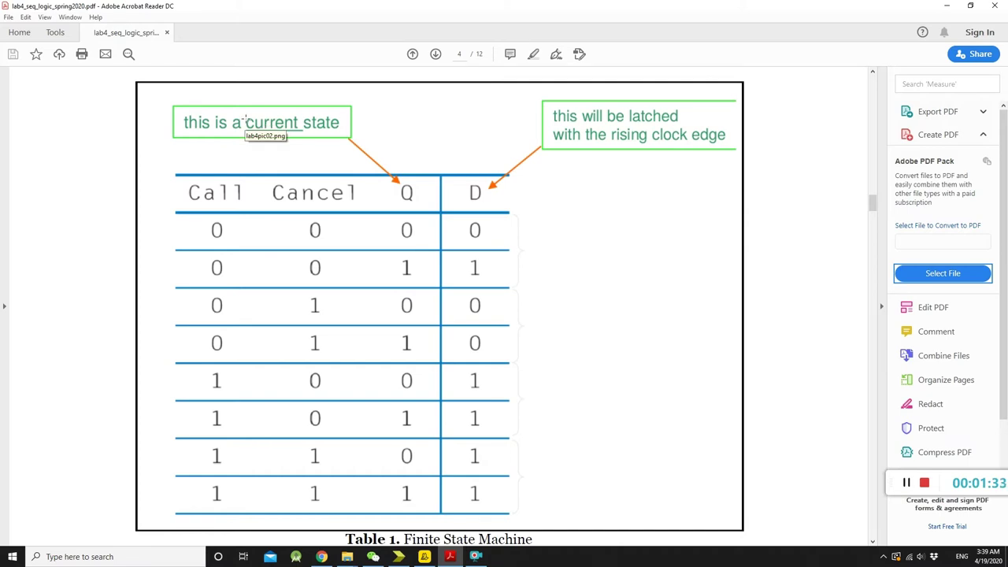
scroll(443, 209, "down", 5)
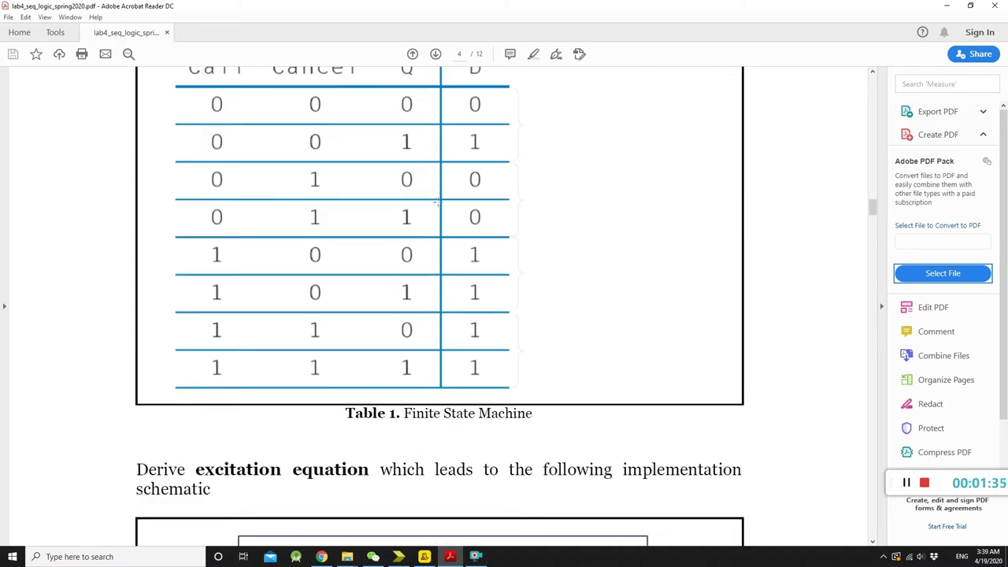
scroll(443, 208, "down", 2)
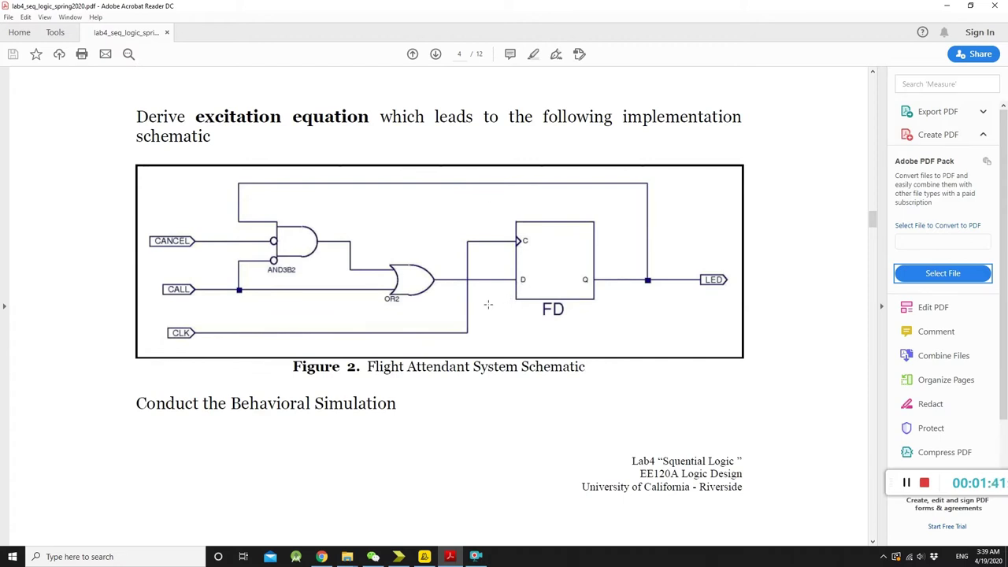
Scroll to page 5's fasystem_bh template and highlight the clk, cancel_button and light_state ports
scroll(508, 307, "down", 10)
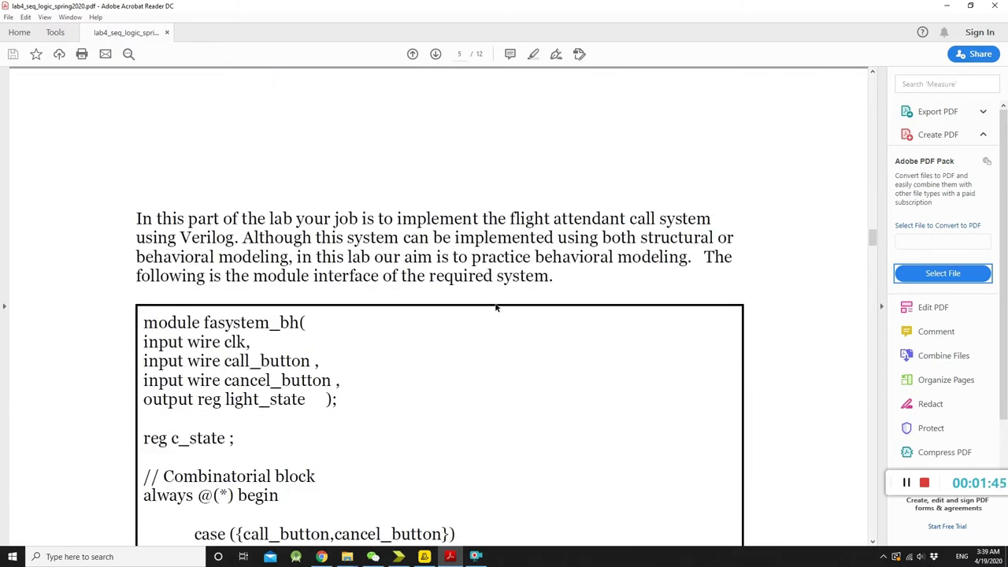
scroll(489, 311, "down", 2)
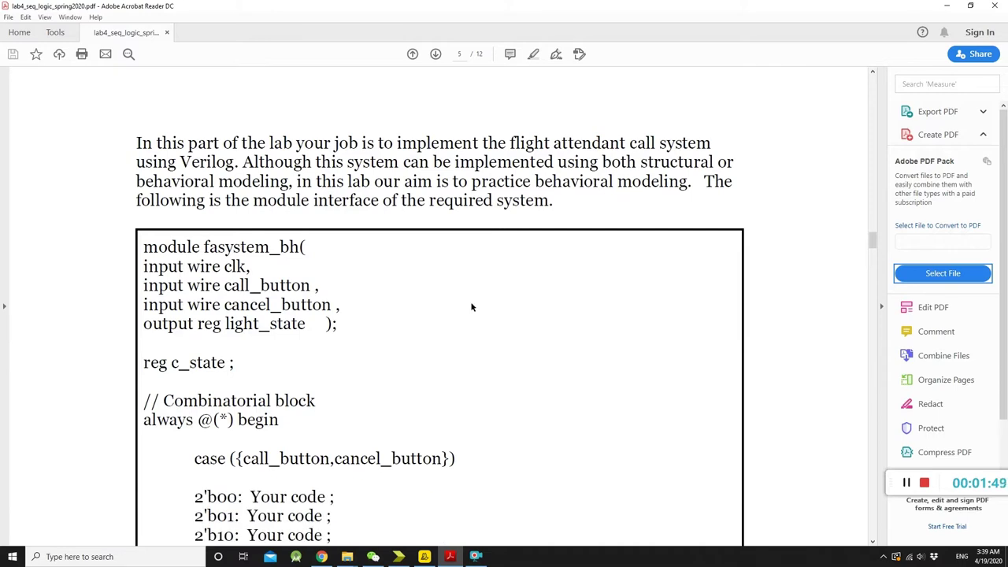
scroll(472, 293, "down", 1)
scroll(454, 287, "up", 1)
left_click_drag(207, 248, 340, 305)
left_click(349, 302)
left_click_drag(252, 306, 330, 309)
left_click(326, 307)
scroll(323, 305, "down", 1)
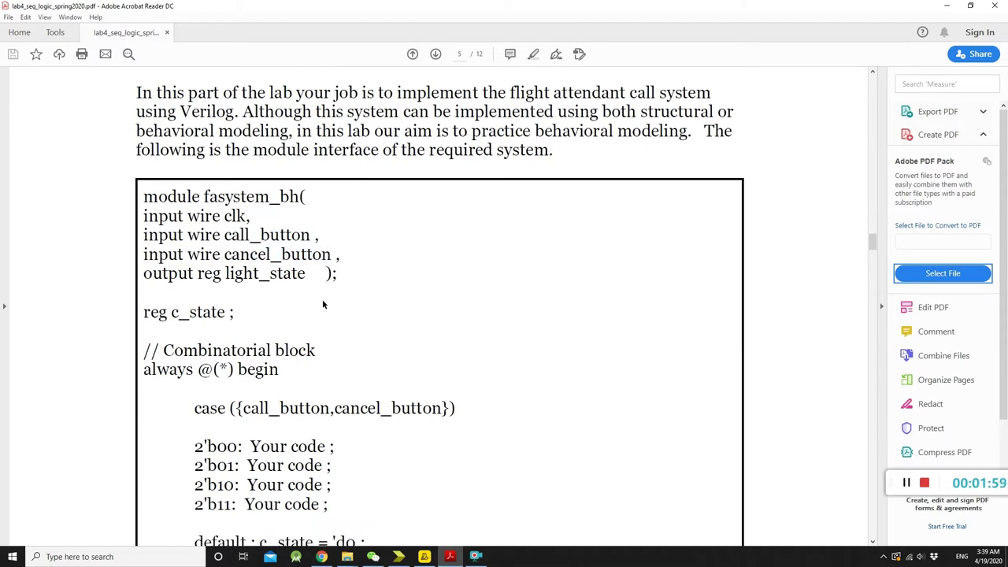
mouse_move(224, 273)
left_mouse_down()
mouse_move(289, 273)
mouse_move(225, 273)
left_mouse_up()
left_click(253, 274)
Highlight the reg c_state register declaration
left_click_drag(145, 312, 235, 313)
left_click(170, 312)
double_click(204, 313)
left_click(178, 312)
left_click(241, 312)
left_click_drag(235, 313, 181, 314)
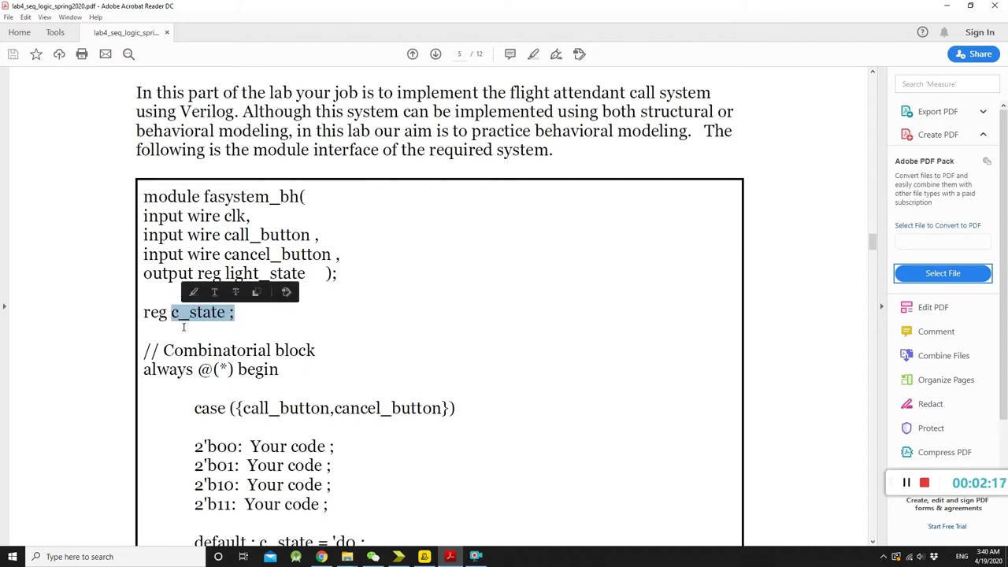
Scroll to the case statement and highlight the case line and its 2'b00 and 2'b01 values
scroll(183, 319, "down", 2)
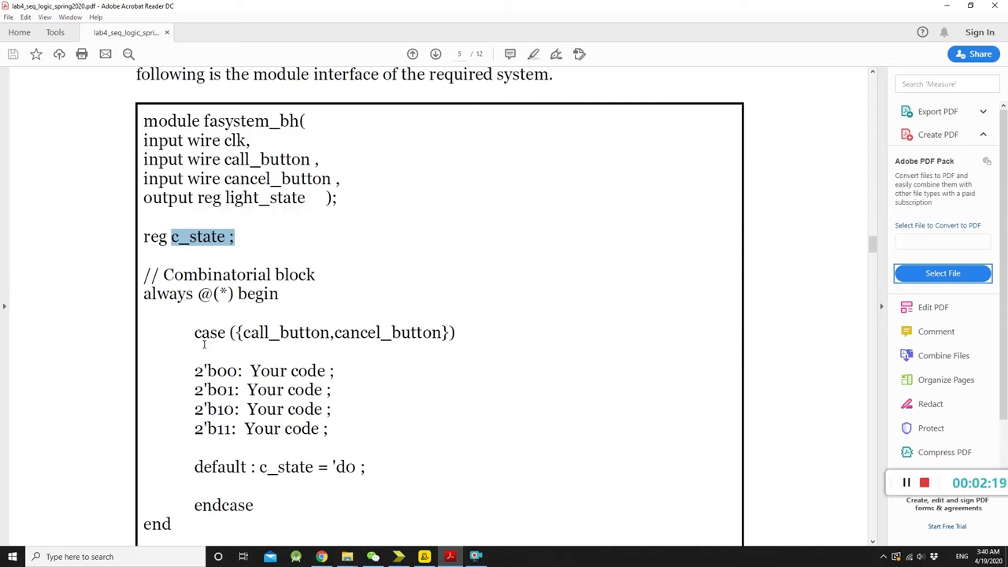
scroll(254, 329, "down", 1)
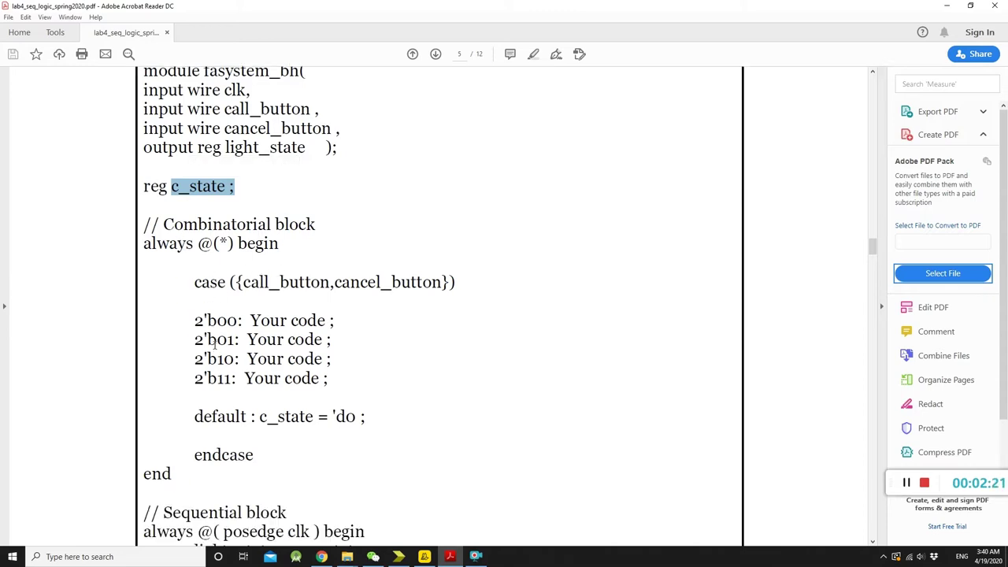
left_click_drag(237, 285, 338, 281)
left_click(355, 295)
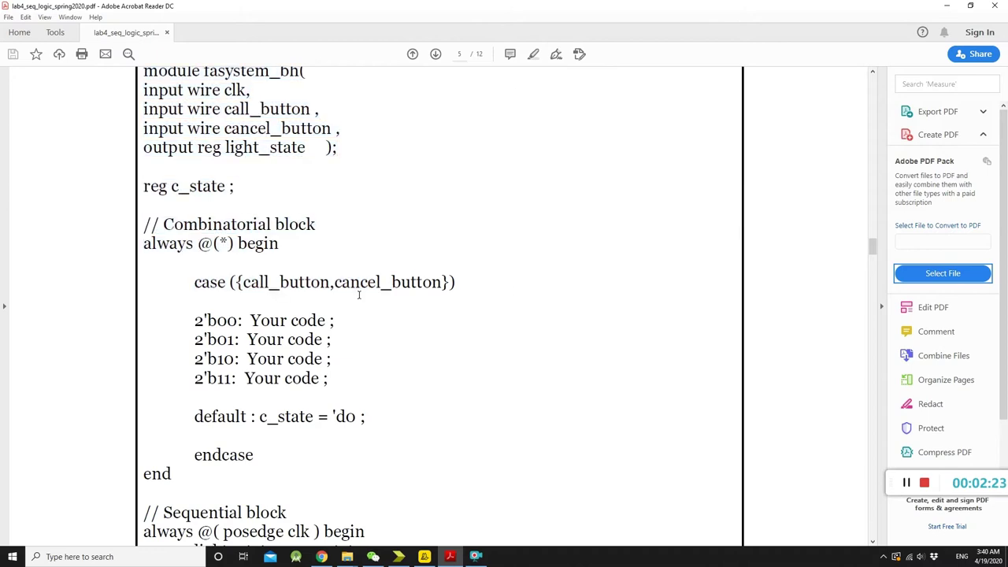
left_click_drag(240, 321, 336, 322)
left_click(226, 379)
Highlight the 2'b00 case label, its Your code placeholder and call_button in the case expression
scroll(354, 366, "down", 1)
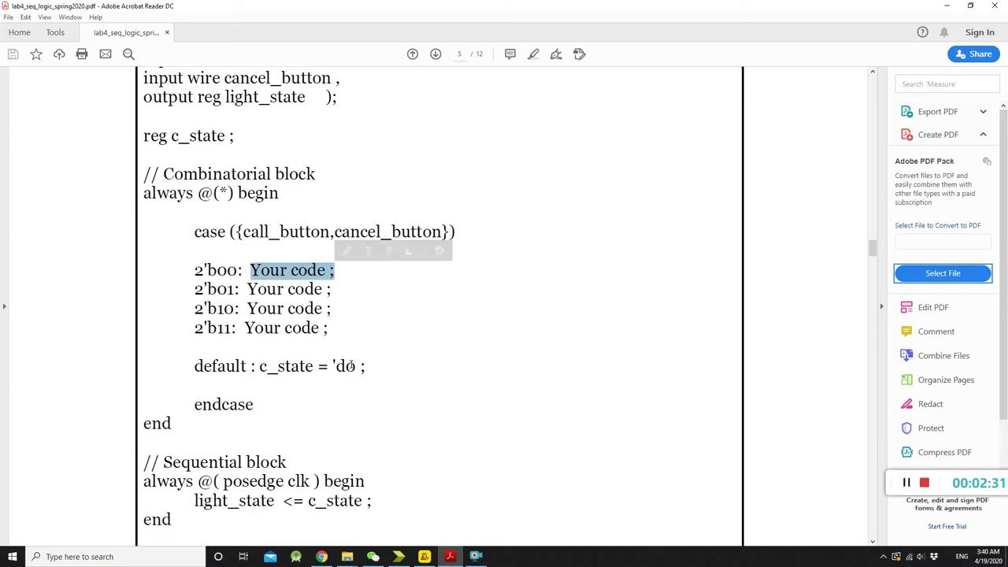
left_click(262, 281)
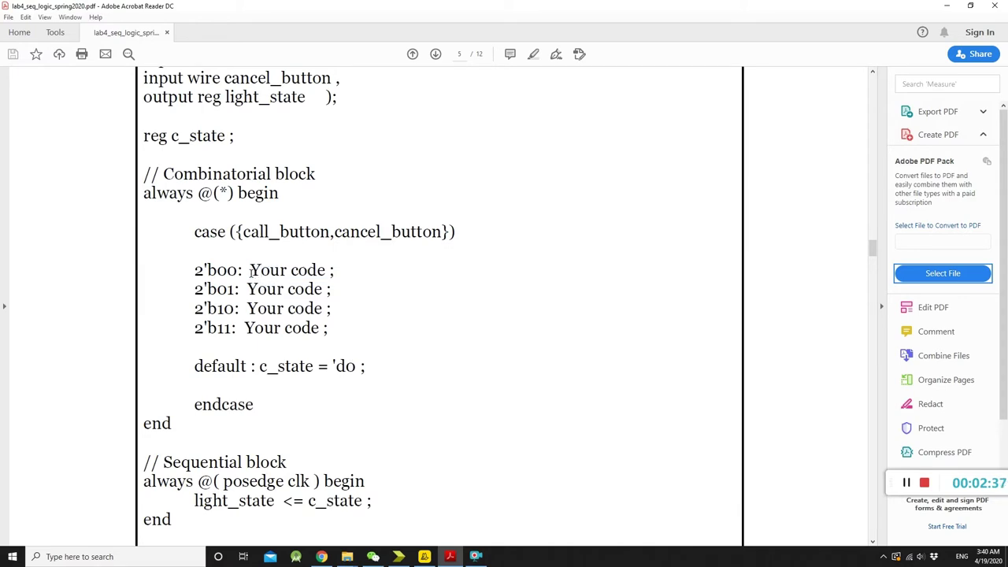
left_click_drag(251, 270, 200, 280)
left_click(223, 277)
left_click_drag(242, 231, 421, 231)
left_click(421, 231)
left_click_drag(238, 270, 218, 271)
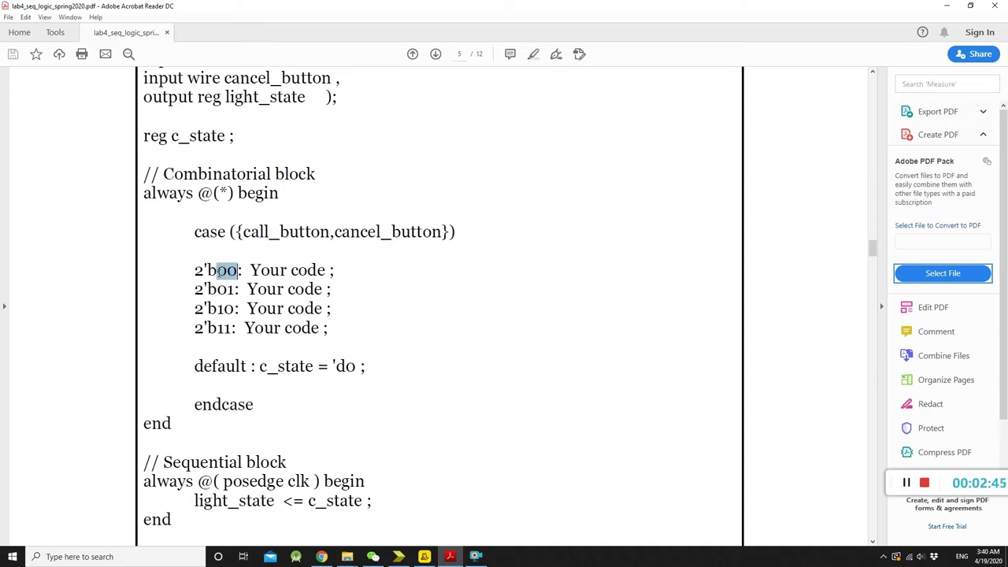
left_click(218, 272)
left_click_drag(250, 270, 323, 270)
left_click(322, 270)
left_click_drag(244, 233, 416, 234)
left_click_drag(244, 233, 304, 233)
left_click(333, 249)
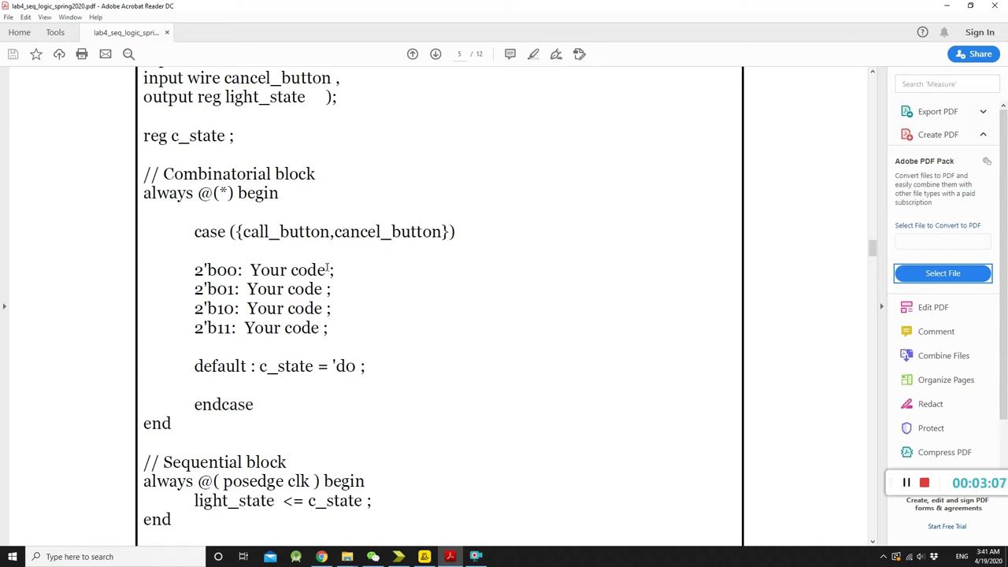
Point out the case selector inputs and the 00 digits of 2'b00
scroll(377, 325, "up", 4)
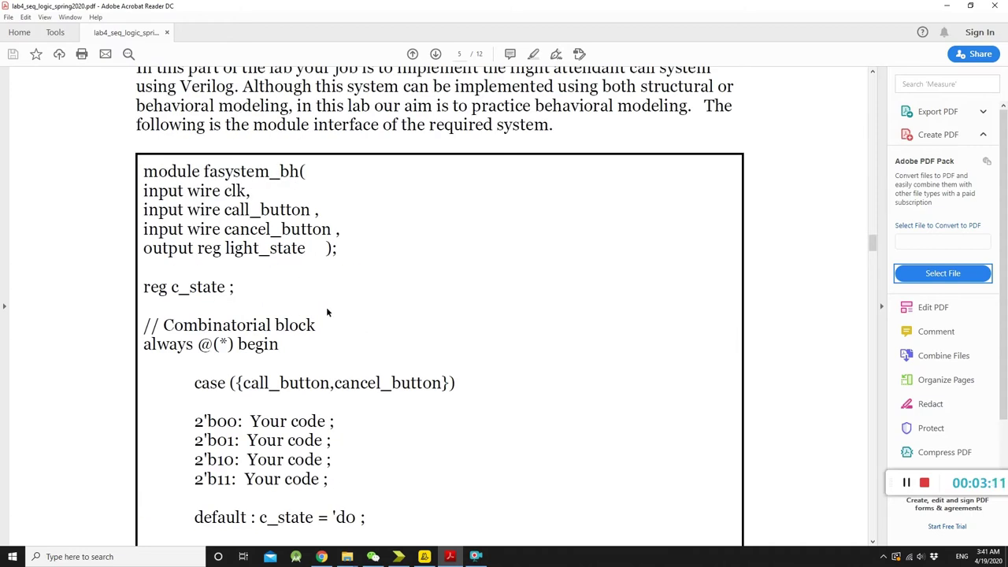
scroll(325, 318, "down", 3)
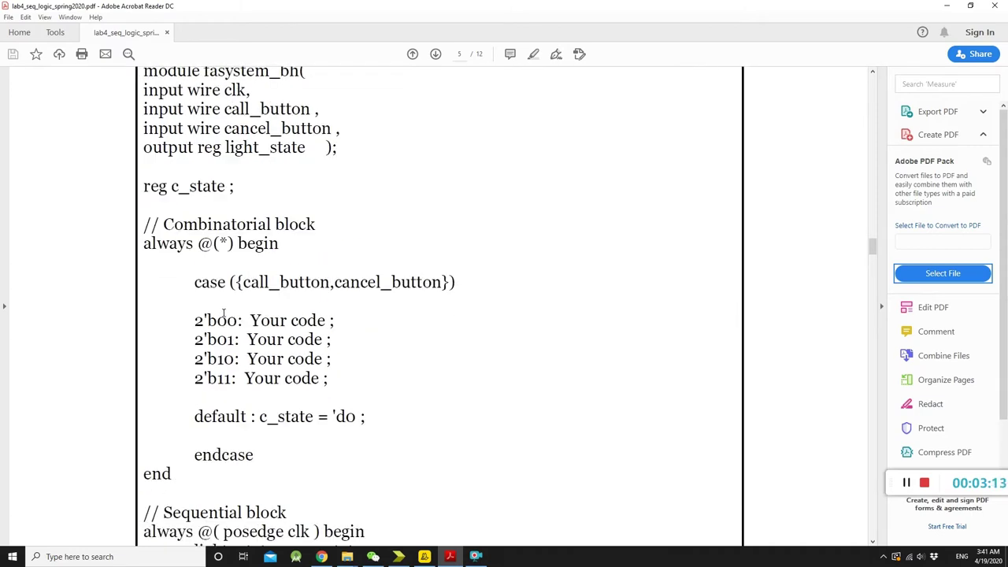
left_click_drag(236, 282, 269, 282)
left_click_drag(337, 281, 435, 282)
left_click_drag(216, 320, 237, 321)
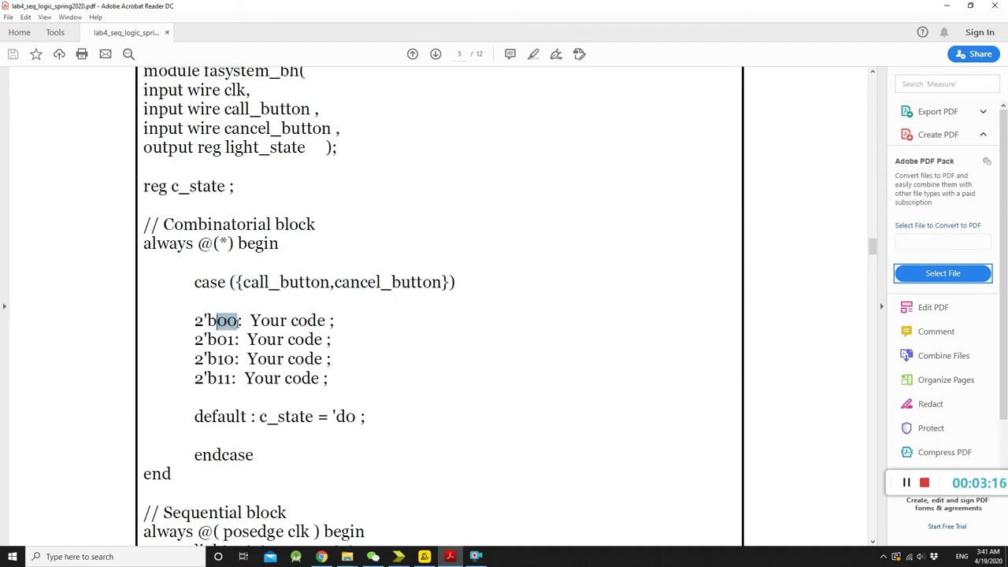
left_click(238, 321)
left_click_drag(228, 321, 222, 328)
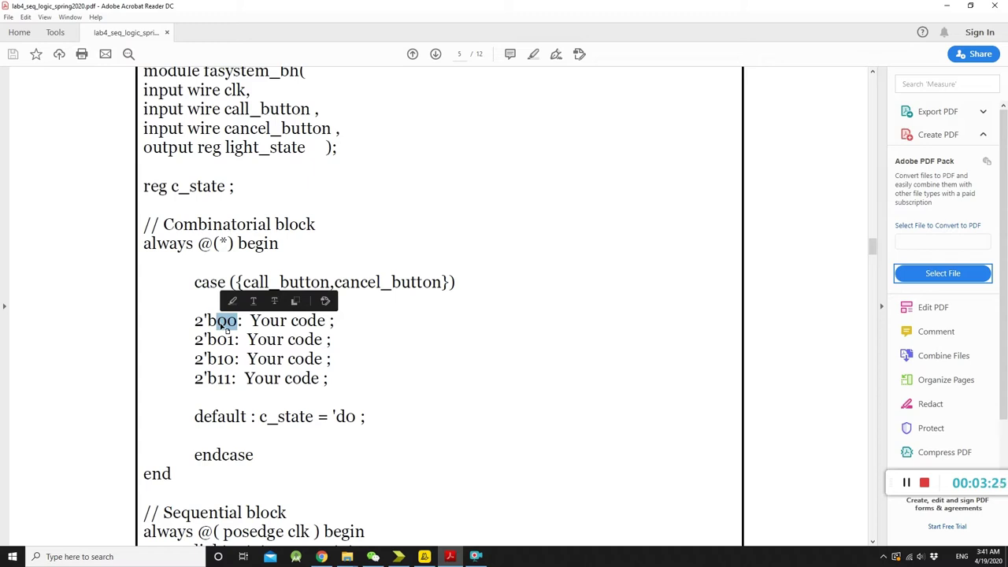
left_click(221, 327)
mouse_move(226, 321)
left_mouse_down()
mouse_move(237, 320)
mouse_move(217, 321)
mouse_move(239, 321)
left_mouse_up()
left_click(217, 321)
Point out cancel_button, the 'b00: label and the Your code placeholder on the first case
left_click_drag(239, 282, 280, 282)
left_click_drag(341, 282, 361, 282)
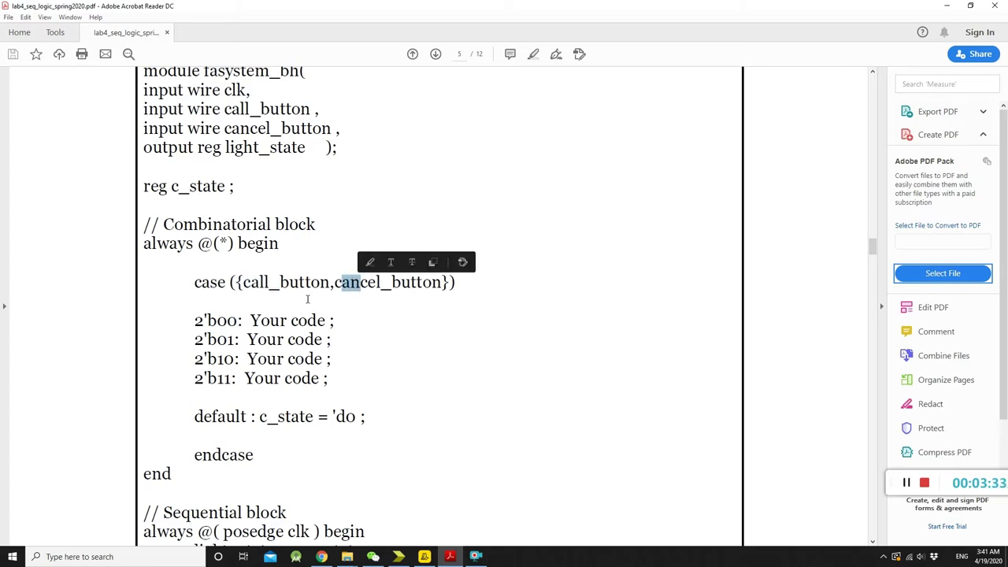
left_click_drag(239, 321, 218, 320)
left_click(219, 321)
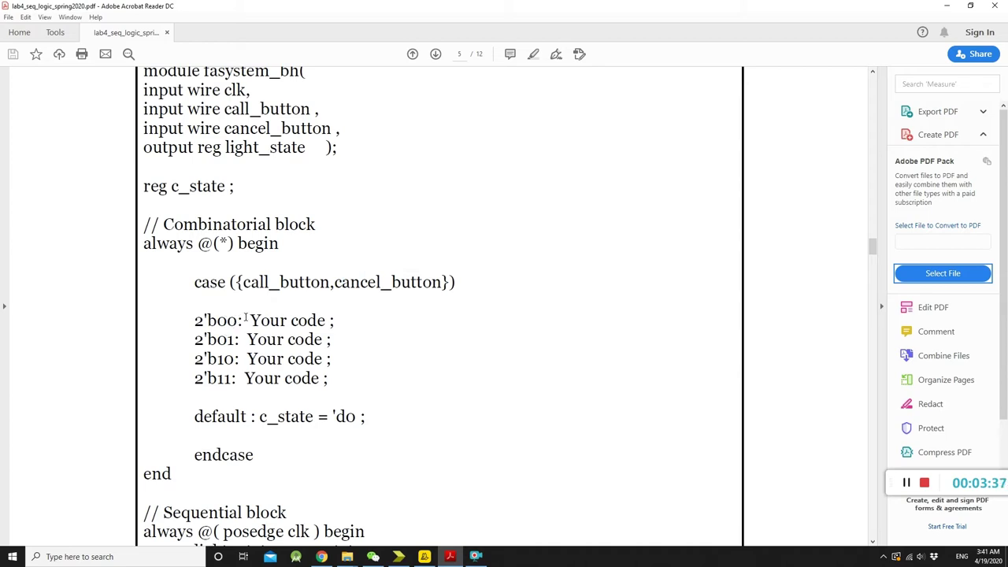
left_click_drag(242, 320, 204, 321)
left_click(226, 320)
mouse_move(250, 321)
left_mouse_down()
mouse_move(327, 320)
mouse_move(262, 326)
left_mouse_up()
left_click(330, 320)
Scroll back to the case block and mark the 'b00 label once more
scroll(261, 324, "down", 1)
scroll(258, 315, "up", 2)
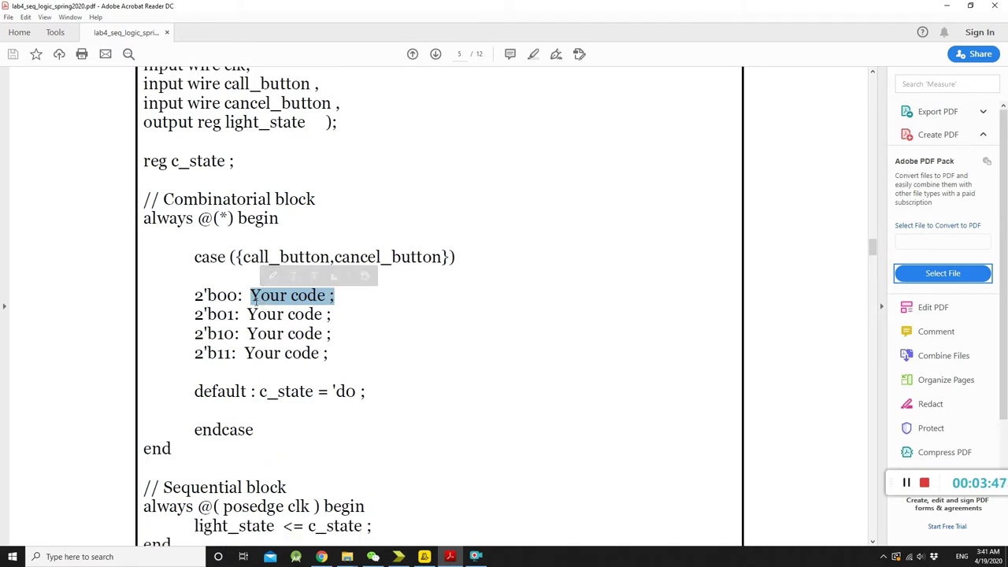
scroll(257, 303, "down", 3)
mouse_move(242, 221)
left_mouse_down()
mouse_move(204, 221)
mouse_move(239, 221)
left_mouse_up()
left_click(203, 220)
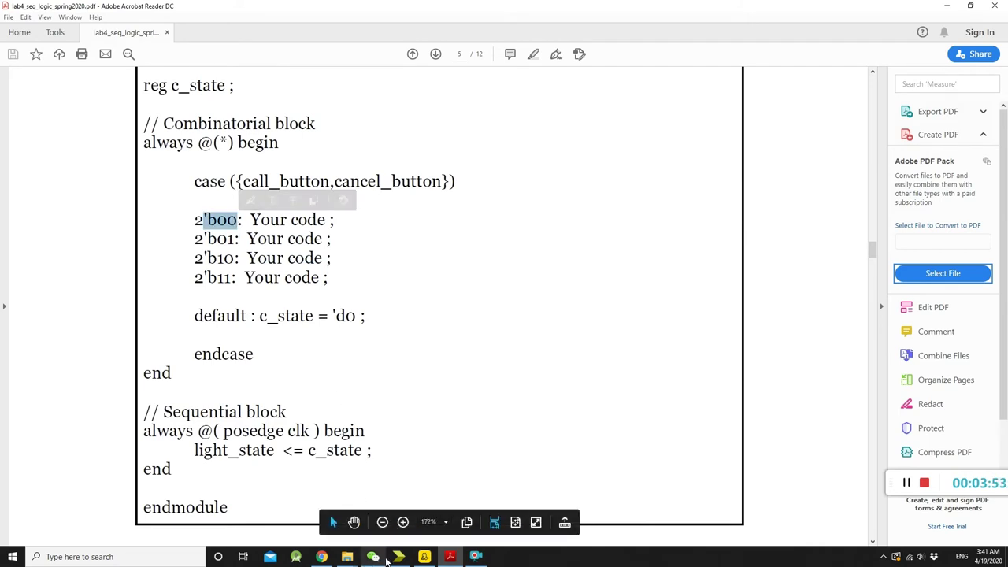
mouse_move(395, 558)
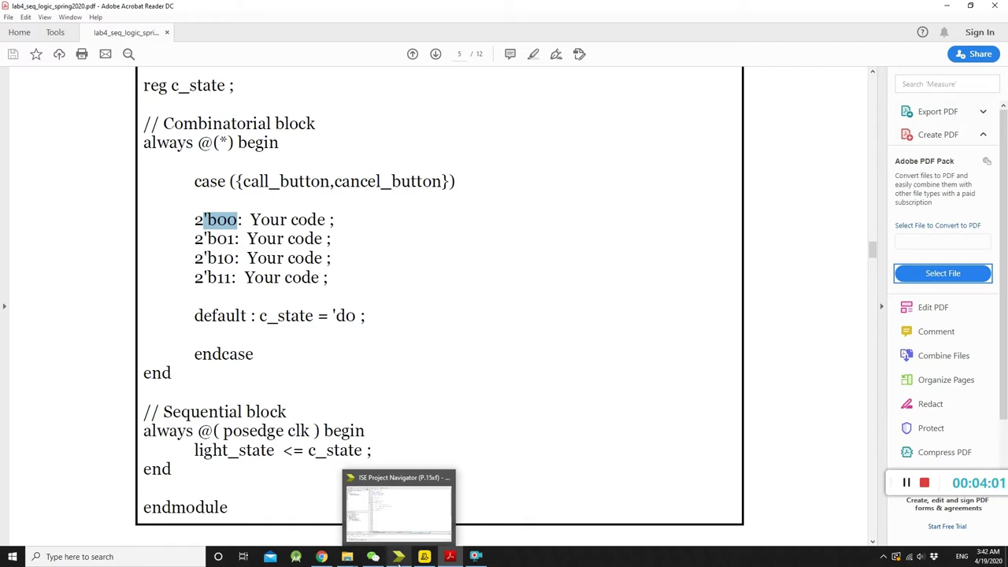
left_click(398, 556)
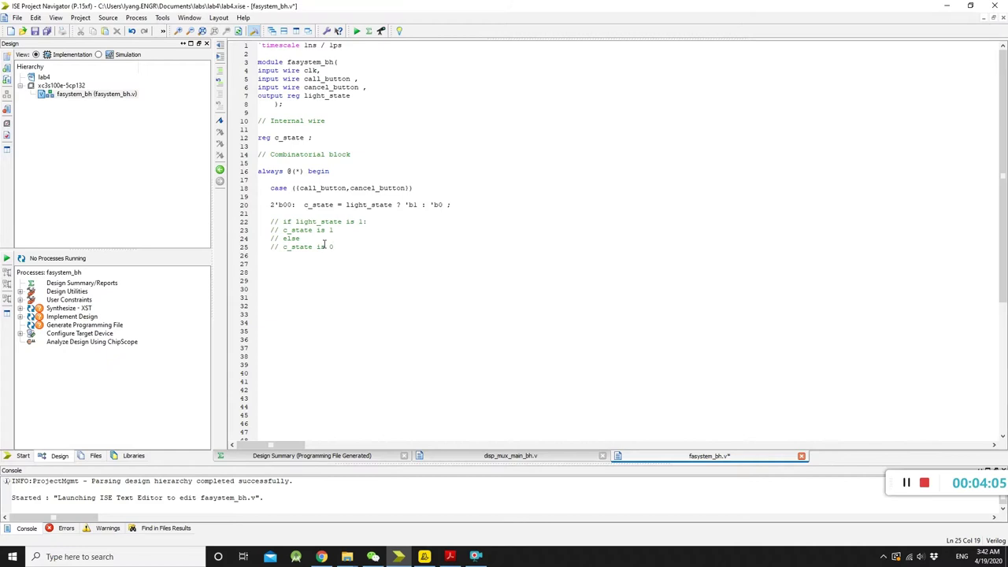
left_click_drag(296, 205, 277, 204)
left_click(279, 206)
key("Home")
key("shift+Right")
key("shift+Right")
key("shift+Right")
key("shift+Right")
key("shift+Right")
key("shift+Right")
key("shift+Right")
key("shift+Right")
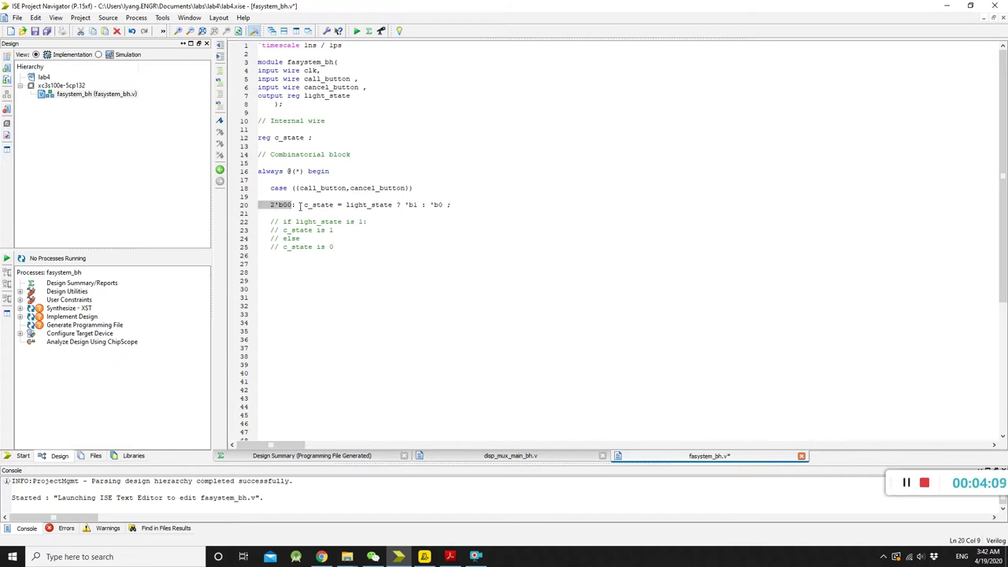
left_click(299, 206)
key("shift+Right")
key("shift+Right")
key("shift+Right")
key("shift+Right")
key("shift+Right")
key("shift+Right")
key("shift+Right")
key("shift+Right")
left_click(332, 209)
key("shift+Left")
key("shift+Left")
key("shift+Left")
key("shift+Left")
key("shift+Left")
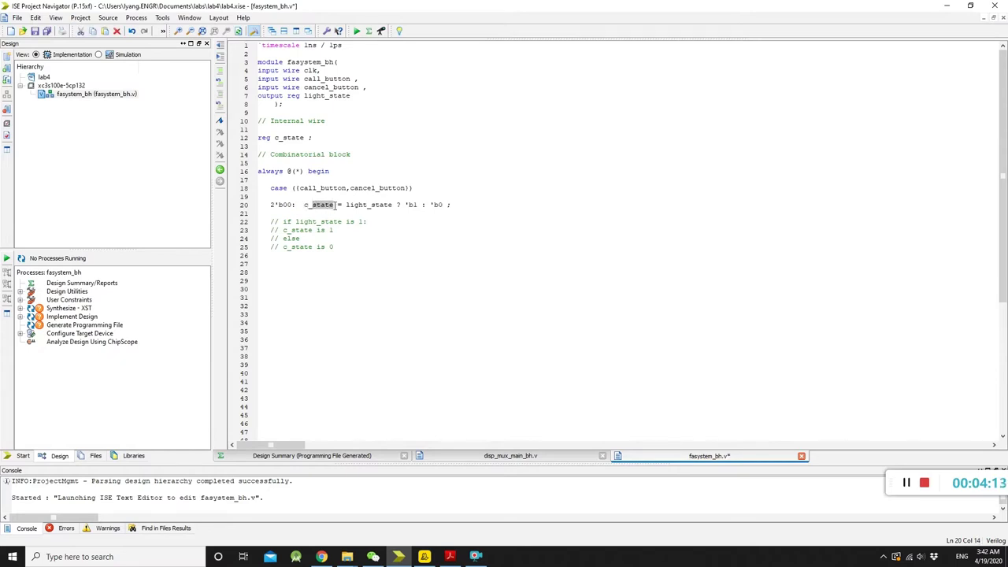
left_click_drag(345, 205, 391, 207)
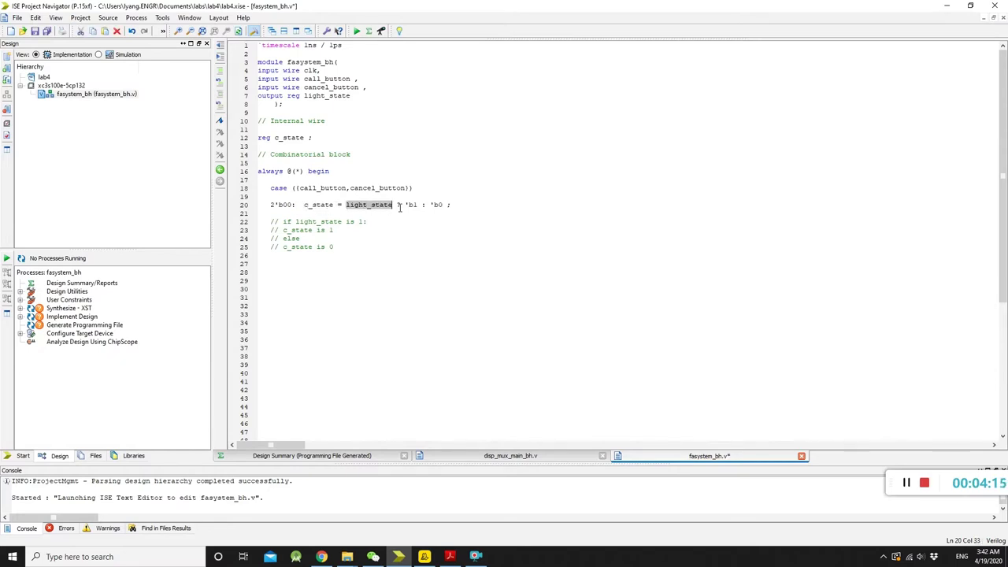
left_click(398, 205)
double_click(415, 205)
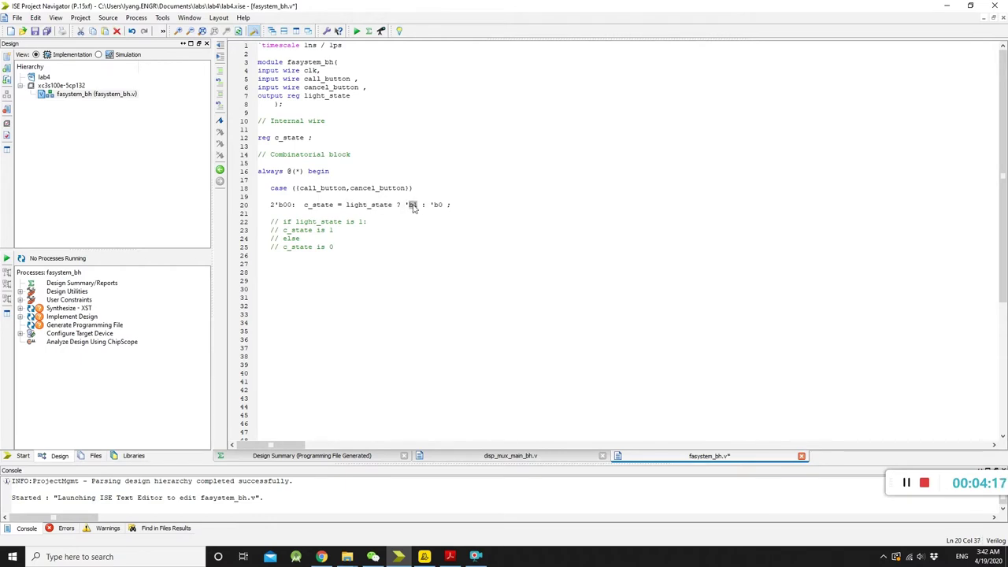
left_click(448, 205)
left_click_drag(422, 205, 437, 211)
left_click(437, 207)
left_click_drag(284, 223, 390, 204)
left_click(343, 222)
left_click(358, 222)
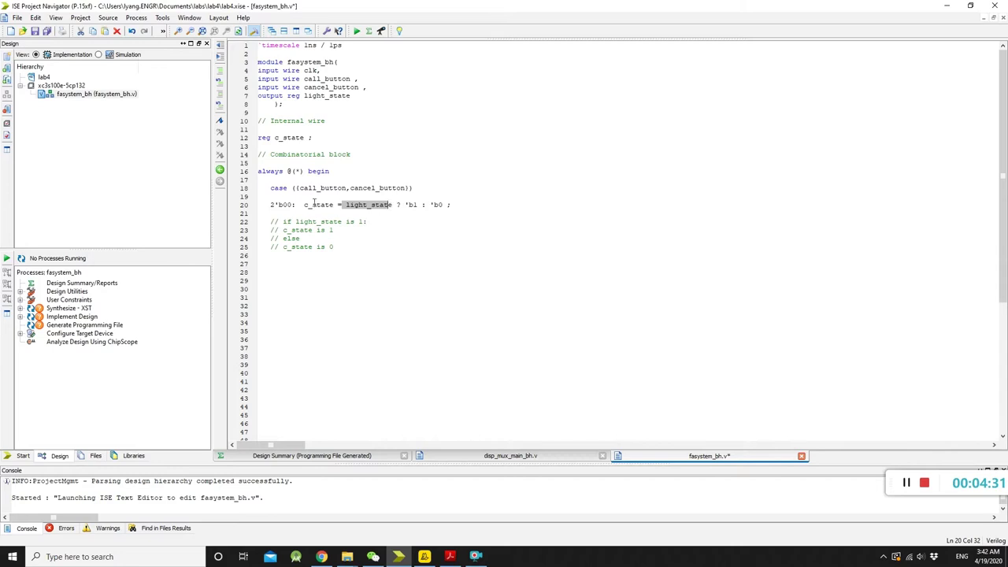
left_click_drag(305, 204, 334, 205)
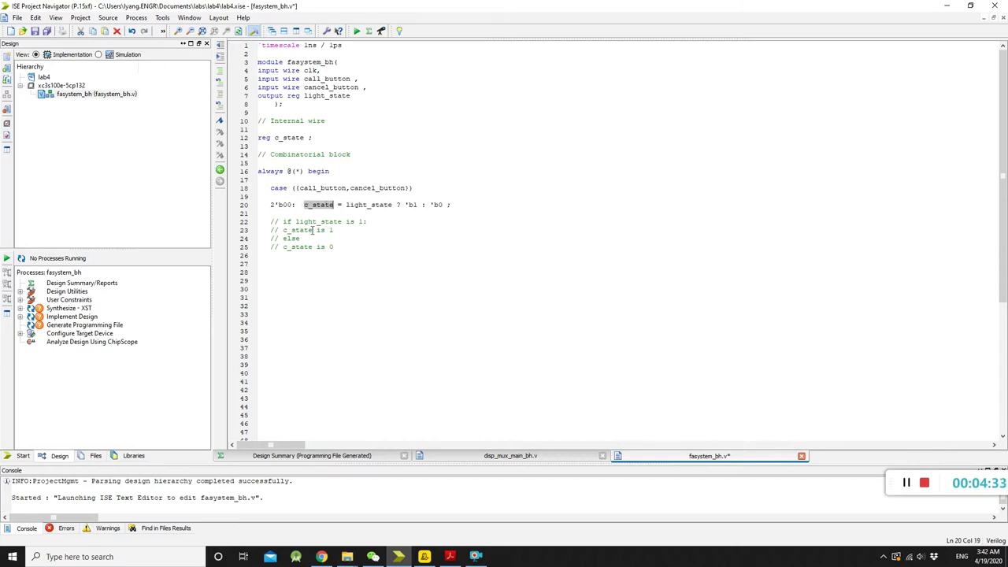
left_click_drag(272, 230, 340, 233)
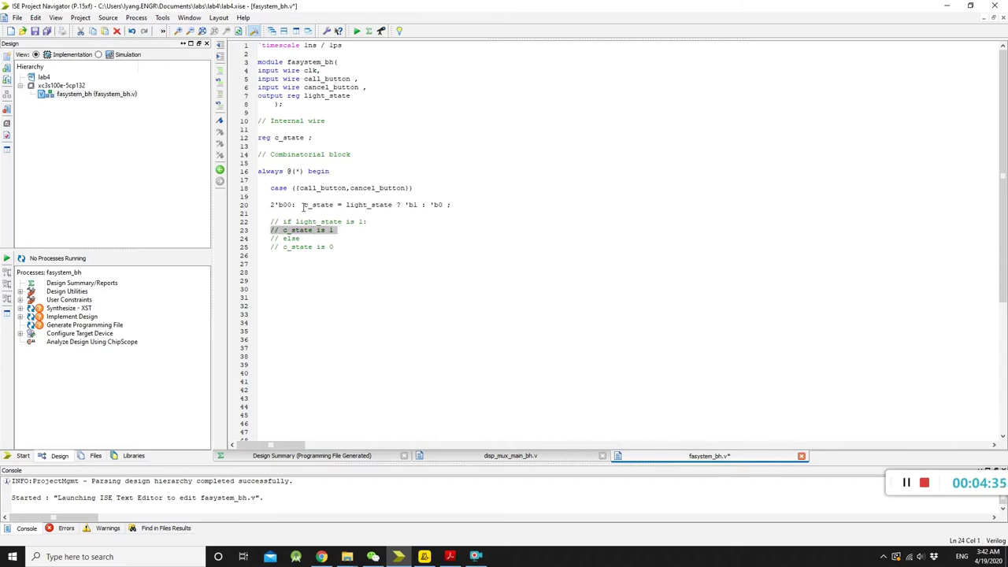
left_click_drag(304, 205, 335, 205)
left_click_drag(405, 204, 418, 205)
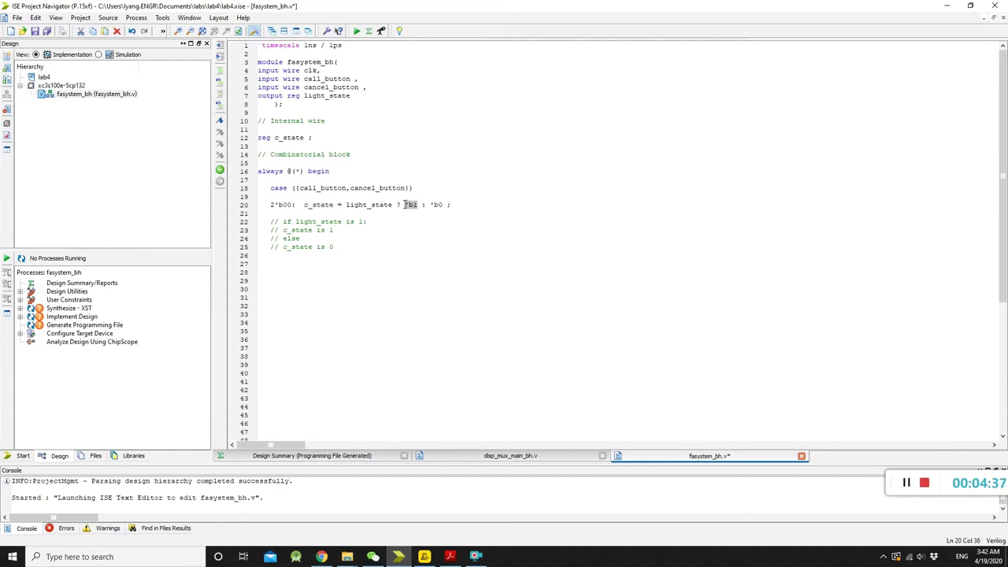
left_click(335, 230)
left_click_drag(320, 233, 271, 239)
left_click(346, 204)
left_click_drag(346, 205, 399, 205)
left_click_drag(284, 249, 312, 248)
left_click(318, 249)
left_click(330, 248)
left_click_drag(432, 205, 451, 205)
left_click(395, 197)
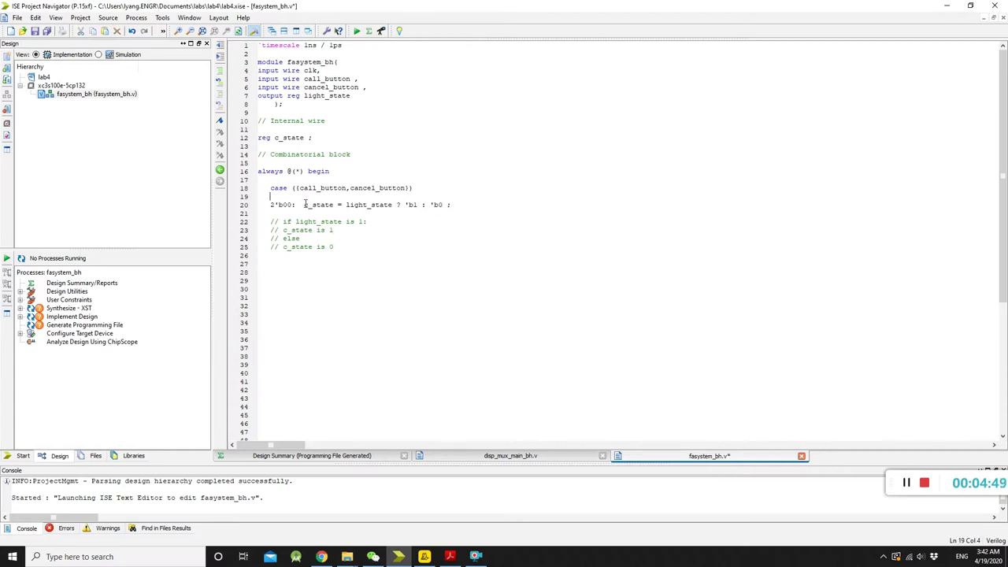
left_click_drag(305, 204, 459, 202)
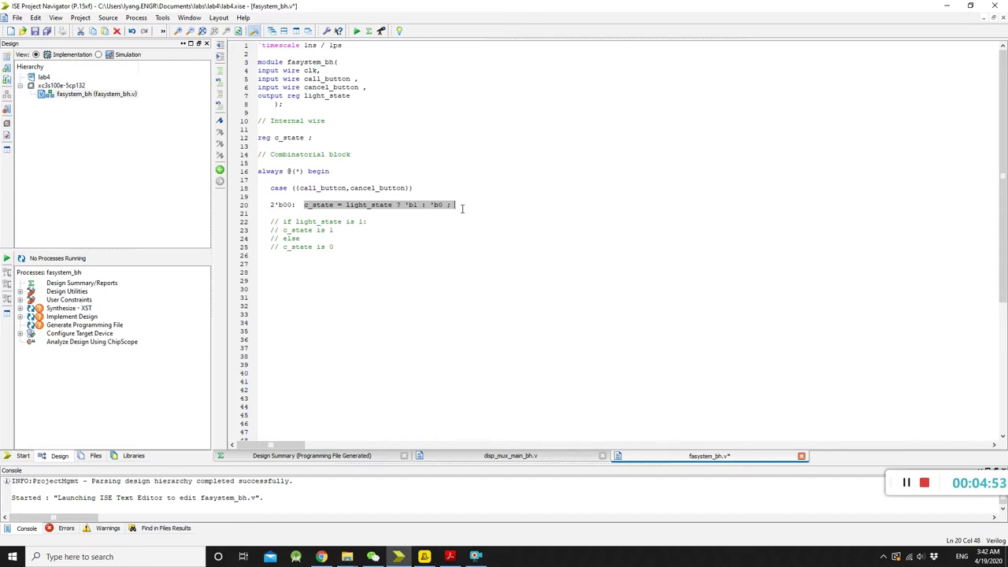
left_click(356, 222)
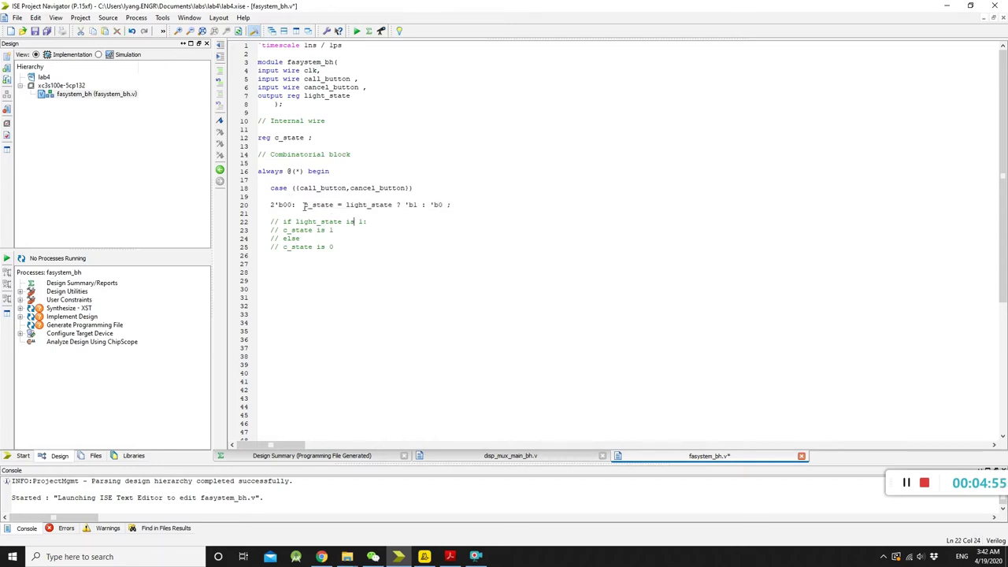
left_click_drag(305, 205, 385, 205)
left_click(347, 205)
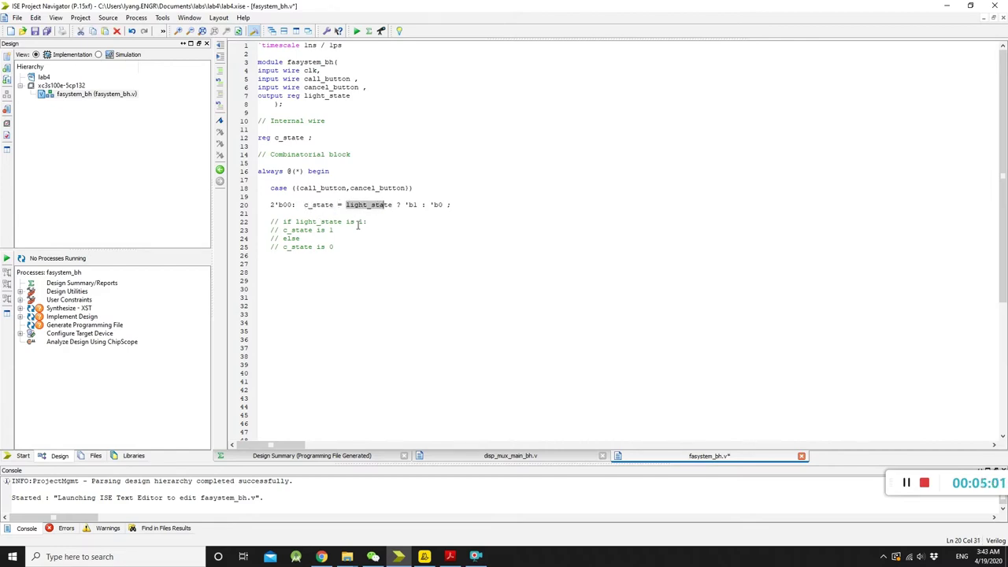
Insert 'b before the values in the c_state comments so they read 'b1 and 'b0
left_click(358, 223)
left_click(323, 230)
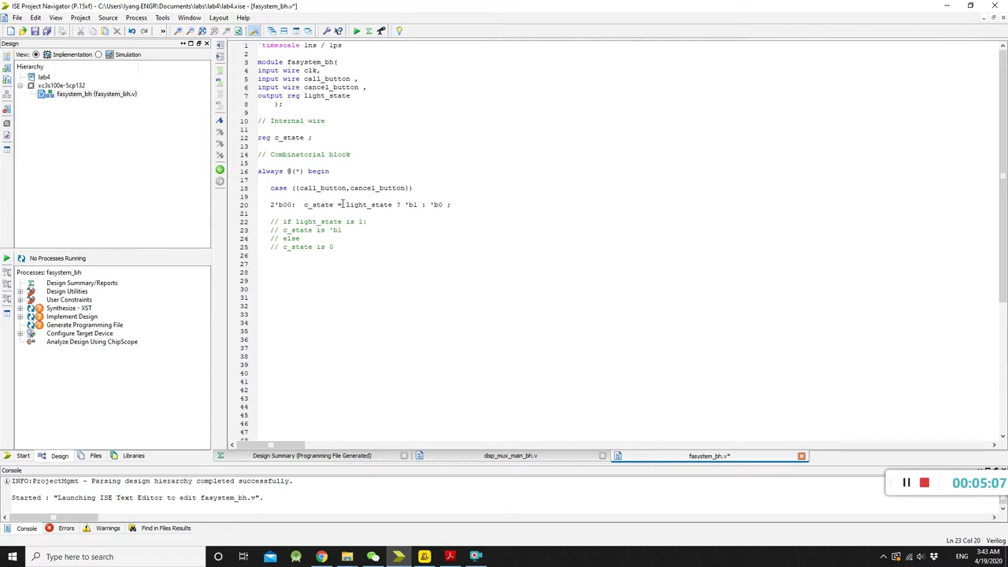
left_click_drag(343, 204, 391, 205)
left_click(293, 238)
left_click(330, 247)
type("'b")
Point out the light_state assignment on line 20, then return to the lab manual PDF
left_click(317, 203)
left_click(435, 204)
double_click(435, 205)
left_click(407, 229)
mouse_move(340, 207)
left_mouse_down()
mouse_move(304, 205)
mouse_move(398, 205)
mouse_move(354, 205)
left_mouse_up()
scroll(454, 236, "down", 1)
scroll(451, 233, "up", 1)
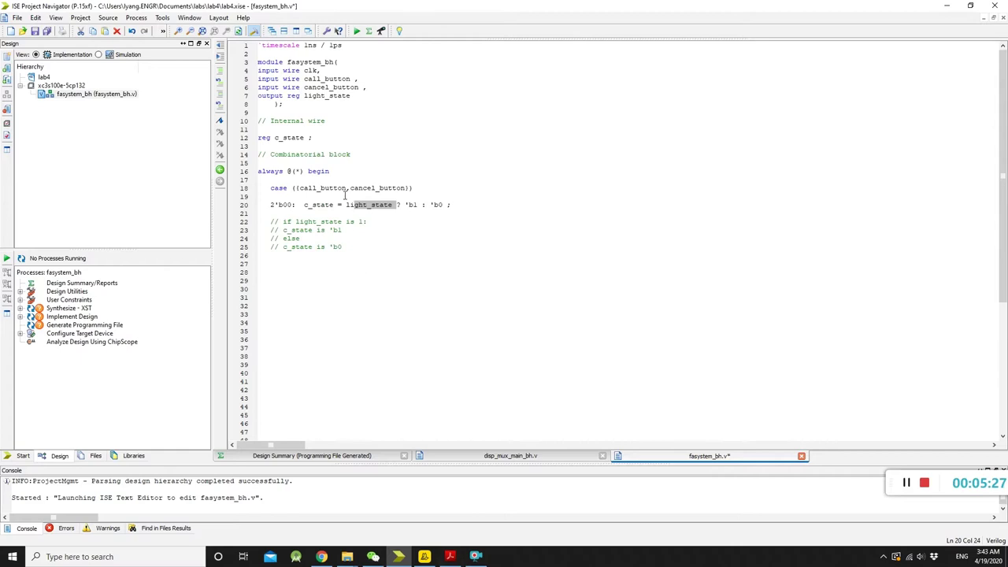
left_click(342, 204)
left_click_drag(303, 206, 457, 206)
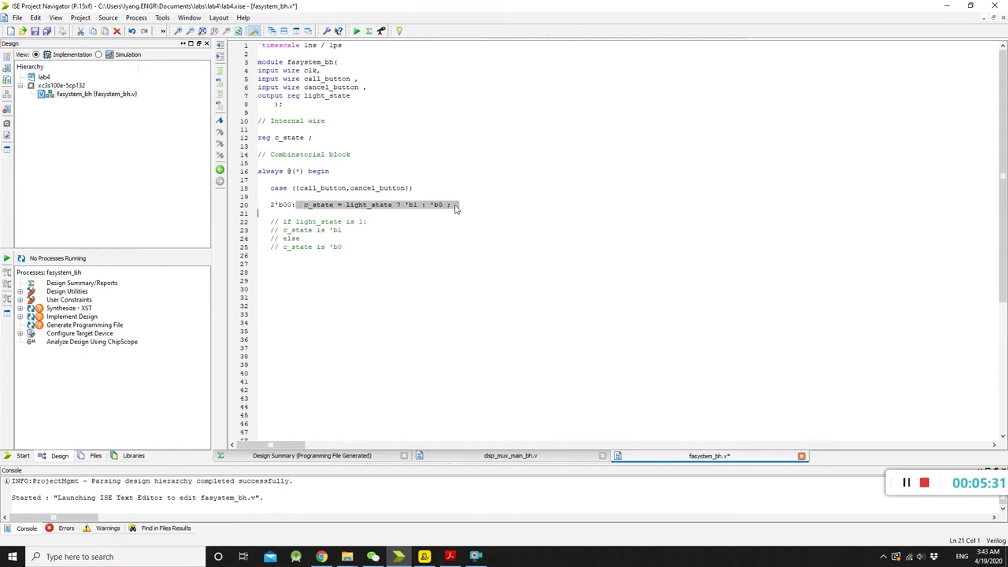
left_click(456, 205)
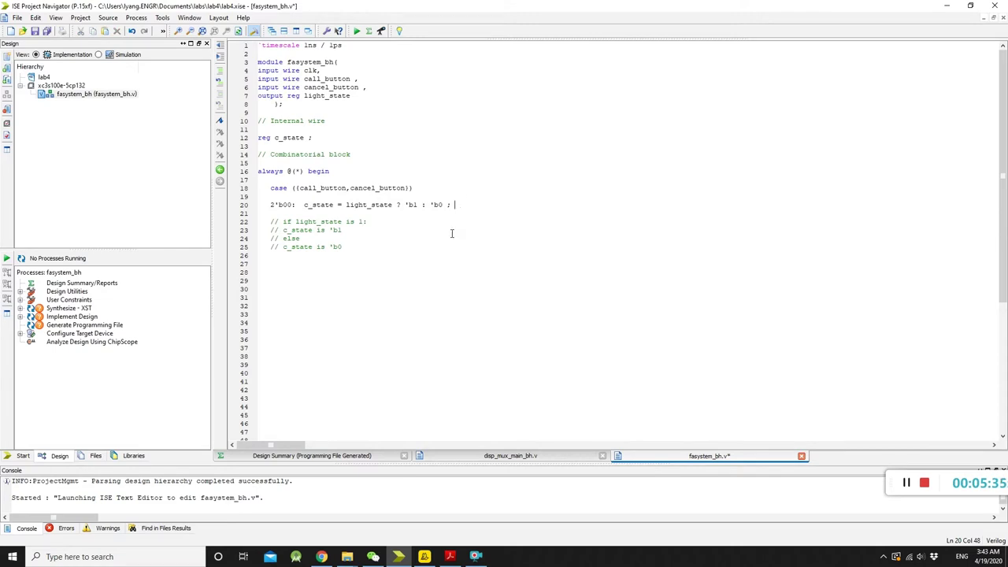
left_click_drag(457, 211, 334, 204)
left_click(474, 316)
left_click(450, 556)
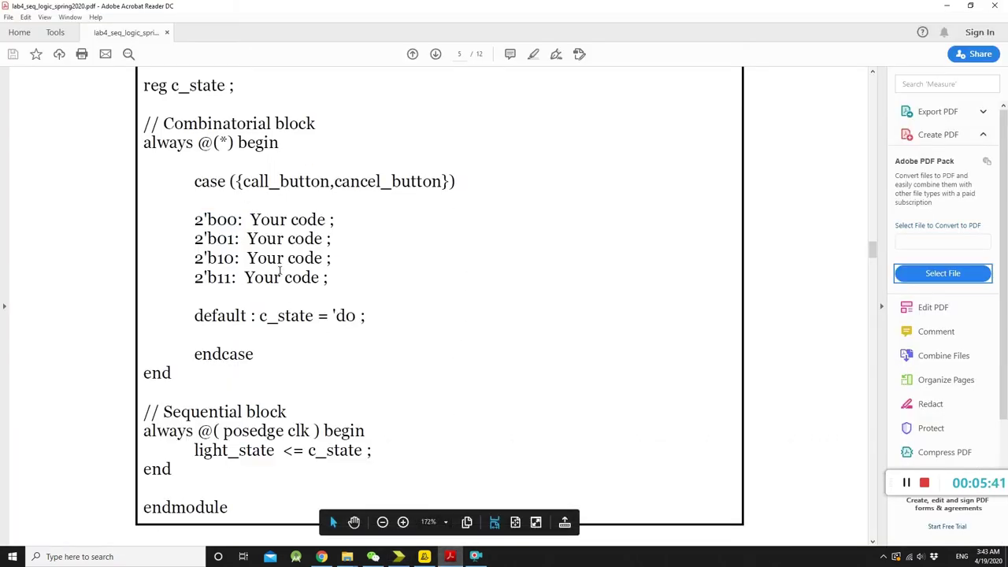
Point out the 2'b01 and 2'b10 case labels and c_state on the default line
left_click_drag(208, 240, 234, 277)
left_click(269, 333)
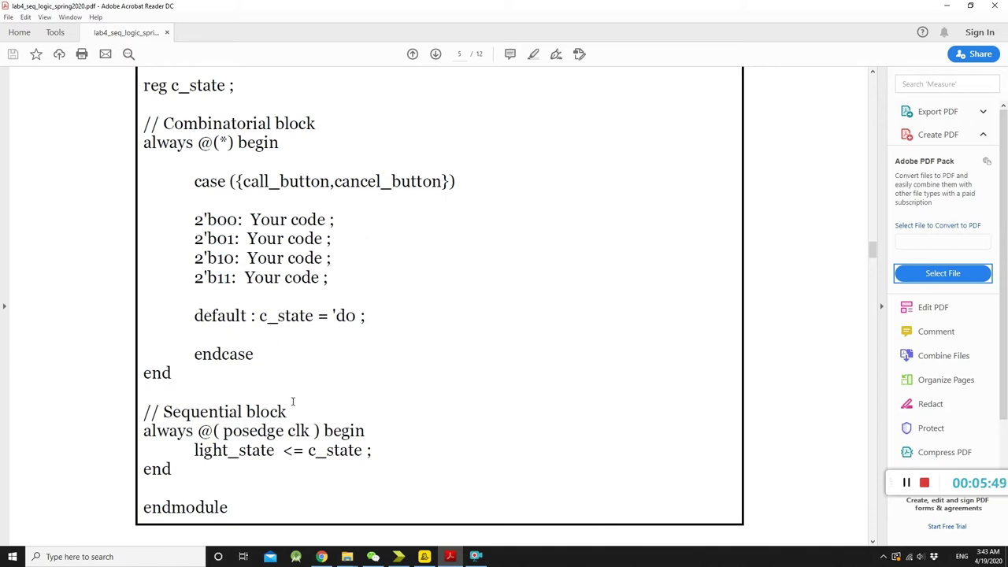
left_click_drag(259, 315, 317, 315)
scroll(281, 334, "up", 3)
scroll(321, 352, "down", 3)
scroll(320, 352, "down", 3)
Highlight light_state <= c_state in the sequential block and scroll to page 5's closing paragraph
mouse_move(275, 400)
left_mouse_down()
mouse_move(192, 400)
mouse_move(293, 400)
left_mouse_up()
left_click(192, 400)
scroll(293, 400, "down", 3)
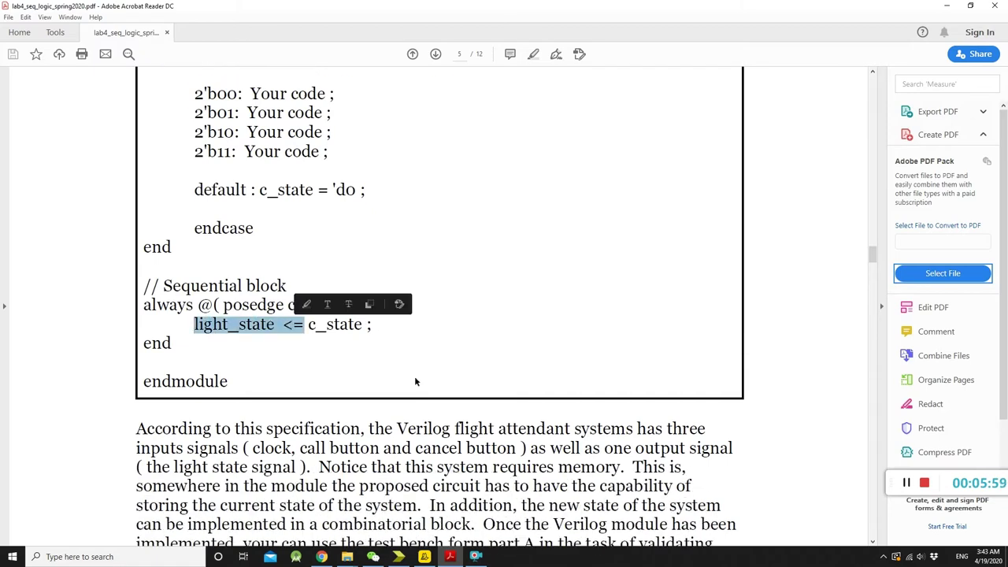
left_click(304, 324)
left_click_drag(305, 324, 361, 325)
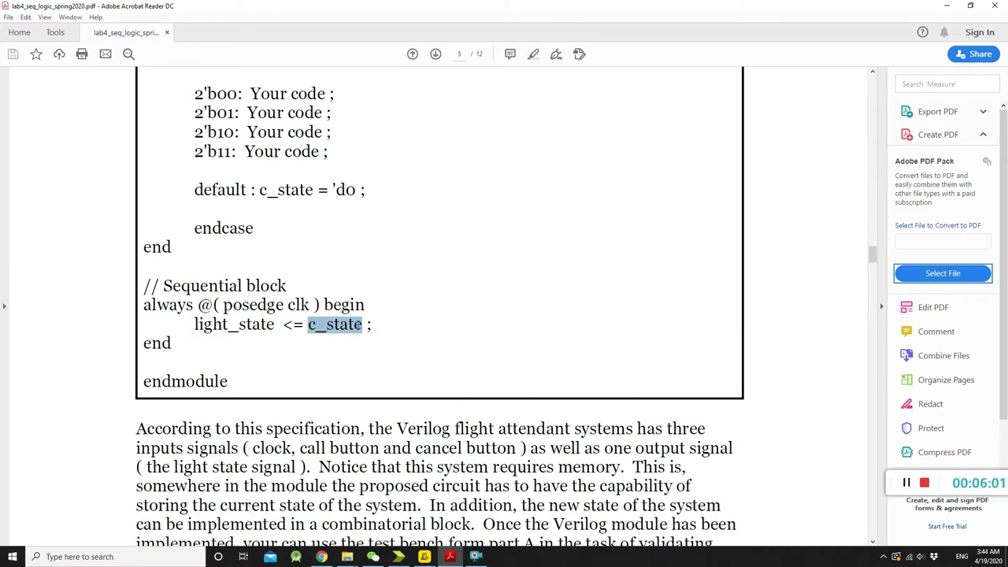
left_click(366, 326)
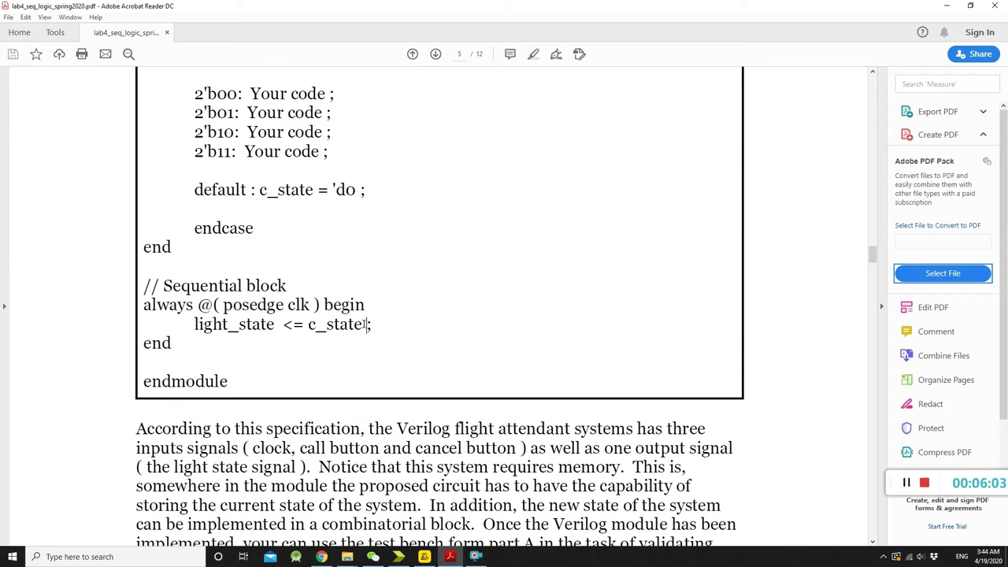
scroll(370, 327, "down", 3)
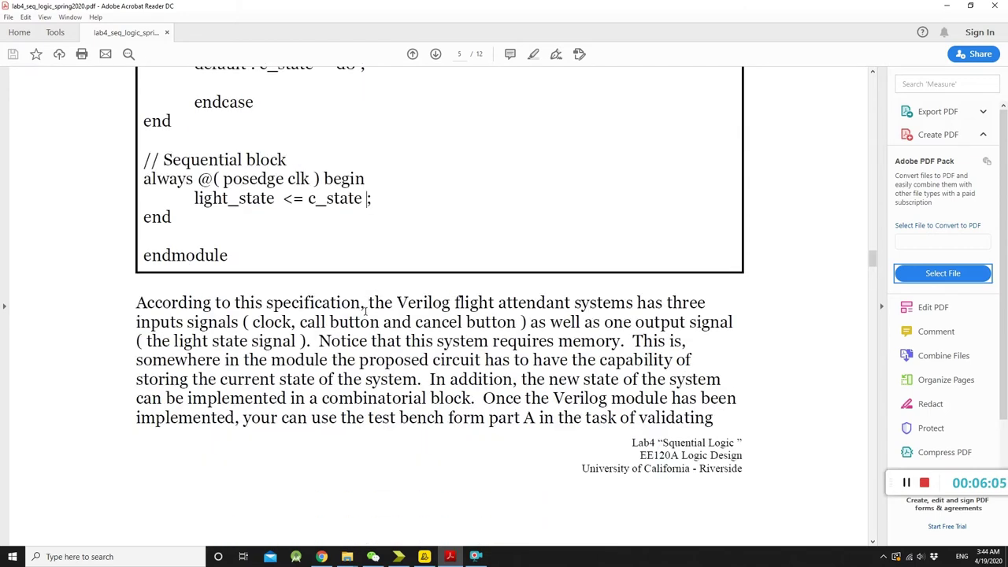
scroll(366, 310, "down", 9)
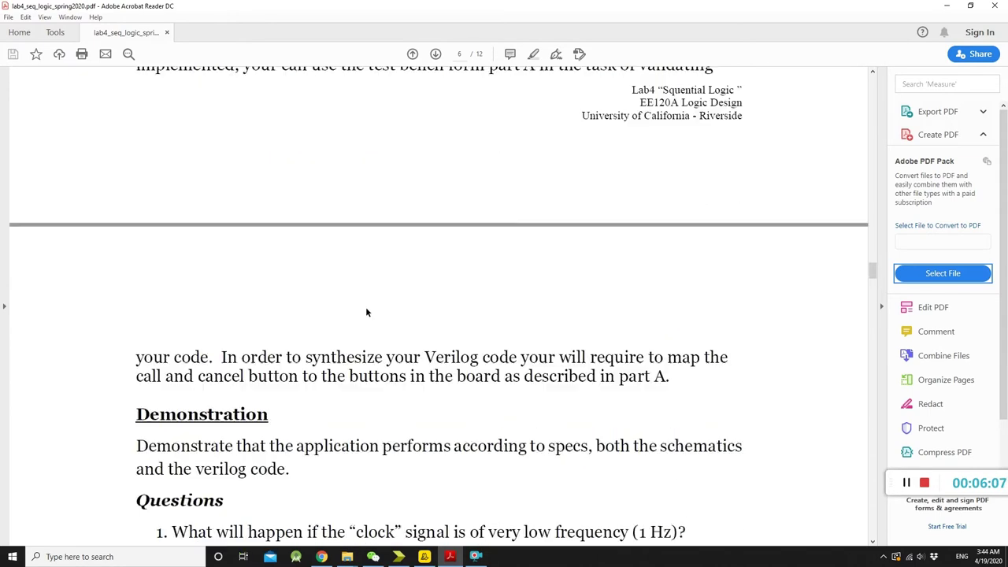
scroll(409, 346, "up", 6)
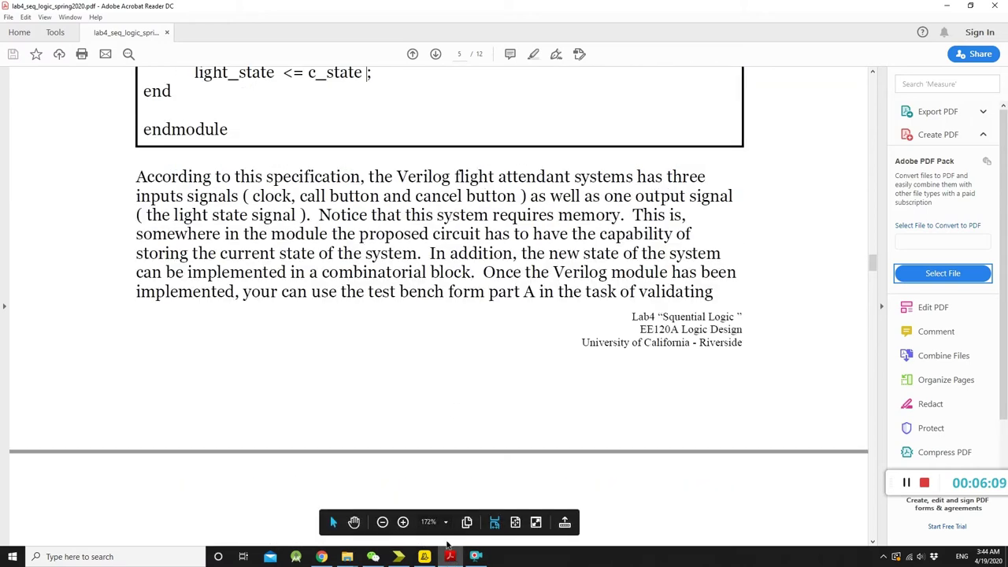
left_click(475, 556)
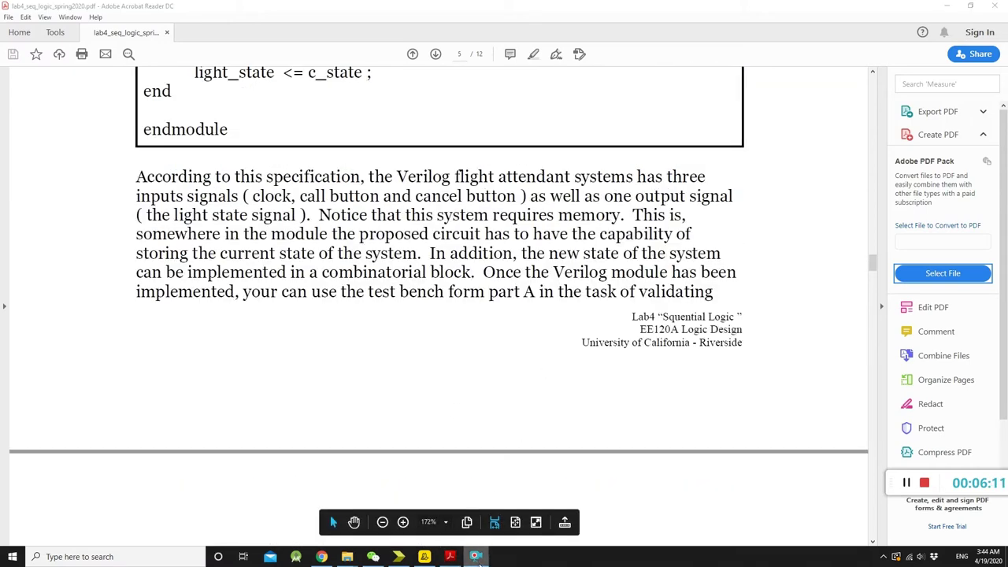
Refocus Acrobat on page 6's PART 2 Rising-edge Detector section
left_click(943, 10)
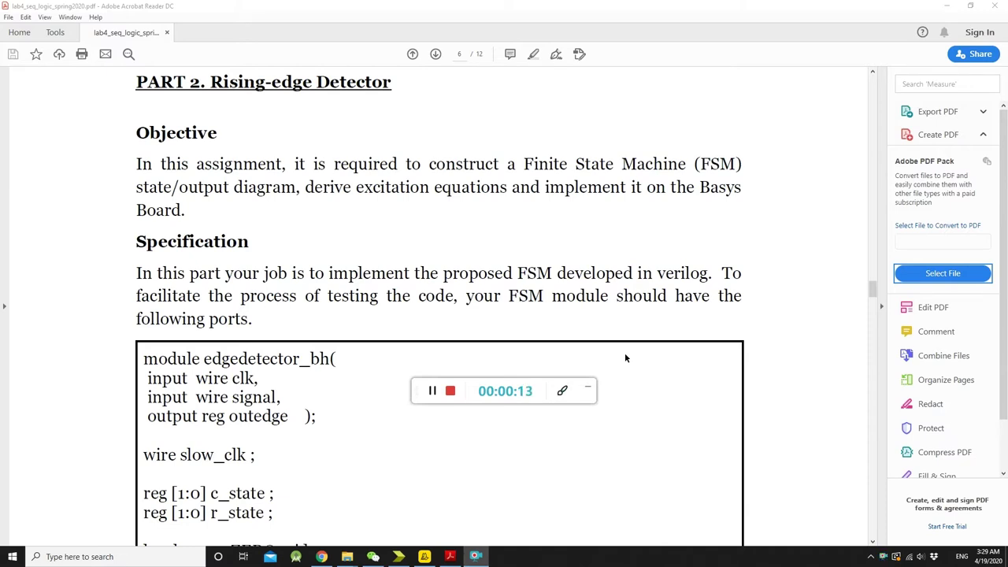
Bring up the untitled jspaint sketch of the square wave and its rising-edge pulses in Chrome
mouse_move(363, 535)
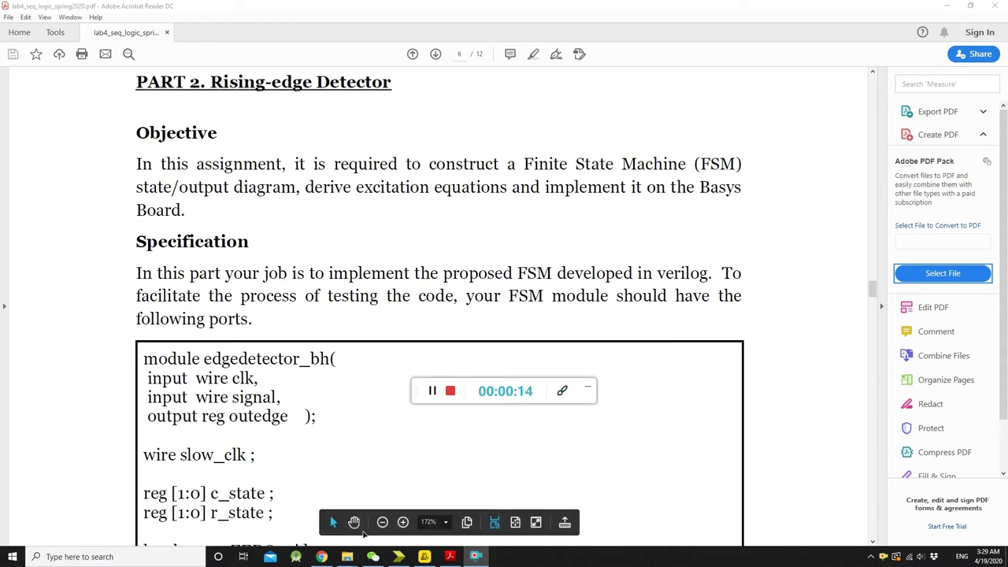
left_click(322, 556)
left_click(196, 7)
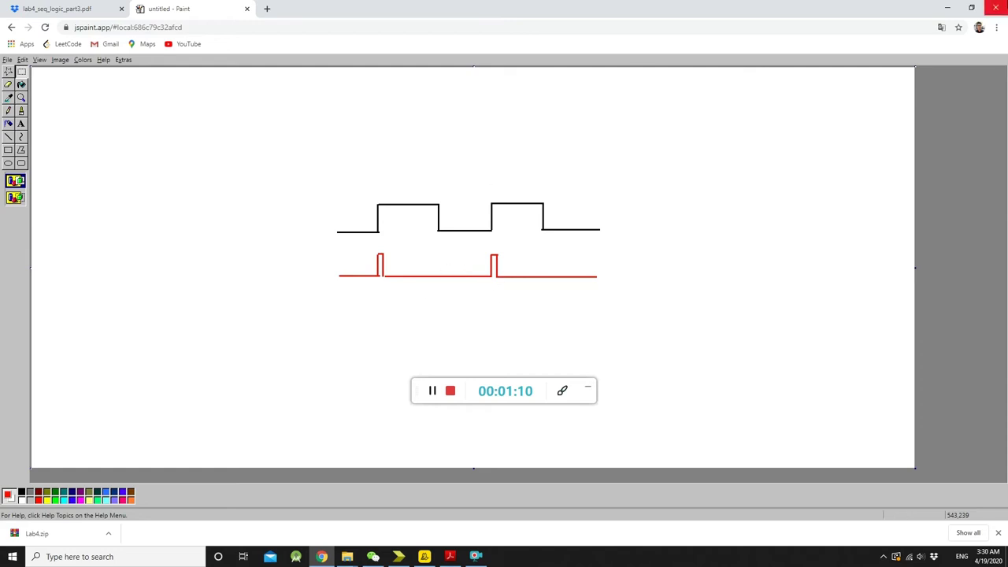
Back in the lab PDF, highlight the clk, signal and outedge ports of edgedetector_bh
left_click(944, 8)
scroll(407, 365, "down", 1)
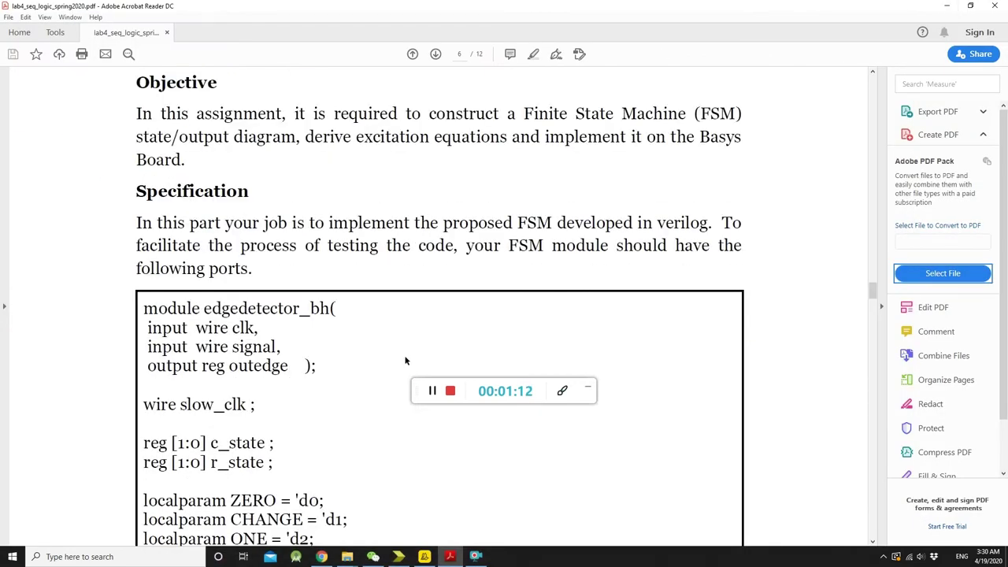
scroll(334, 359, "down", 2)
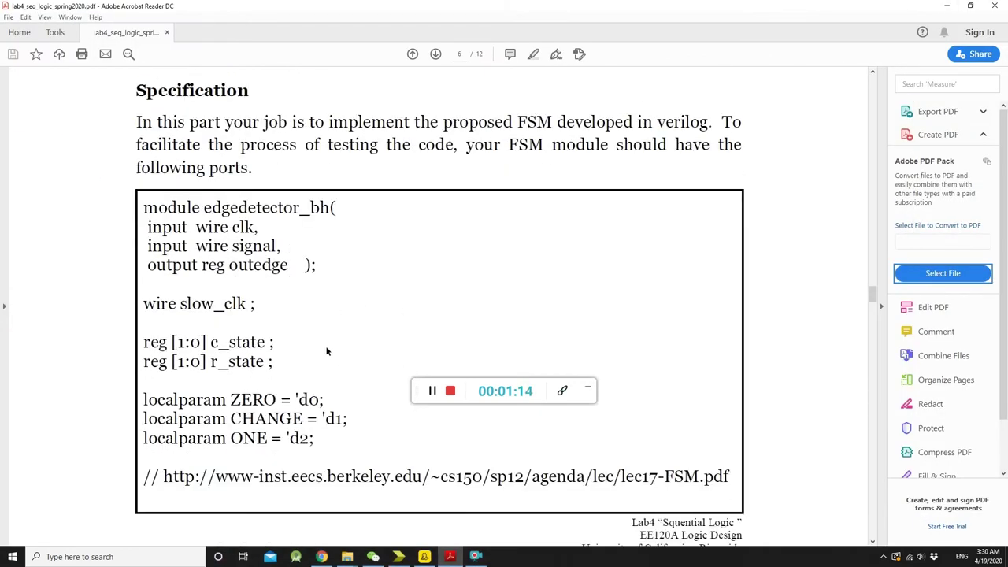
left_click_drag(148, 226, 236, 247)
left_click(260, 229)
left_click(234, 246)
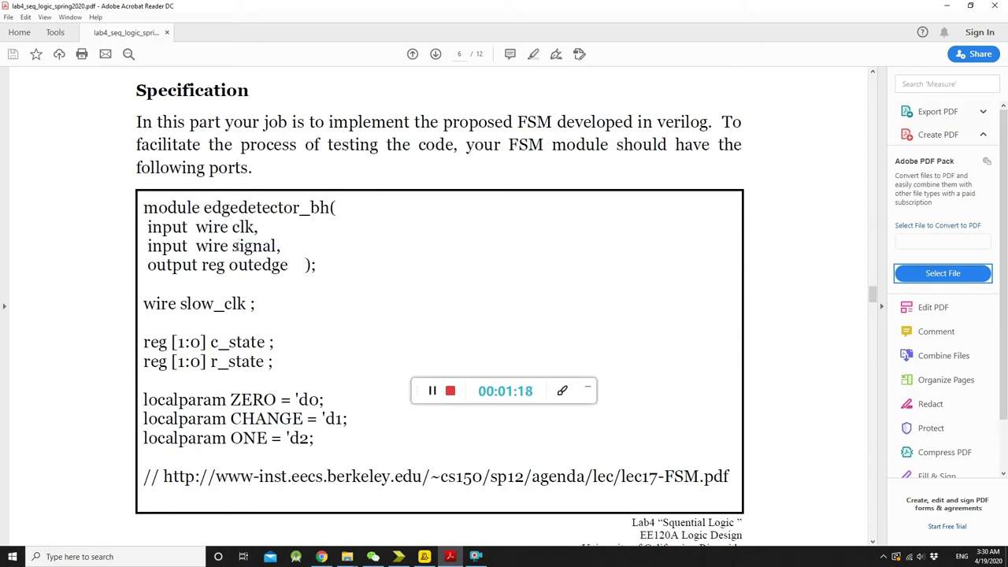
mouse_move(228, 268)
left_mouse_down()
mouse_move(290, 267)
mouse_move(226, 265)
left_mouse_up()
left_click(250, 274)
Highlight the wire slow_clk declaration and the reg [1:0] c_state and r_state registers
scroll(248, 288, "down", 1)
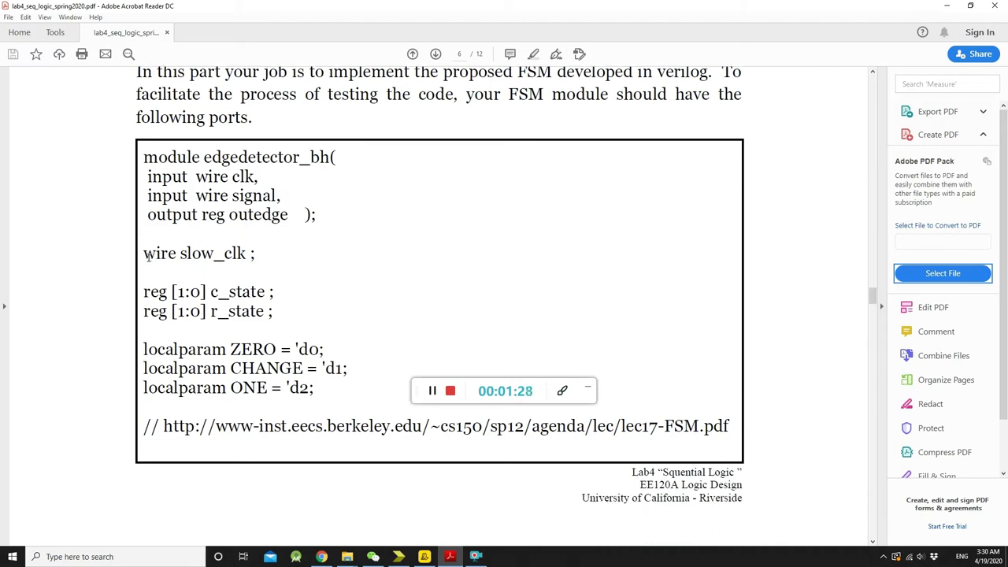
left_click_drag(144, 253, 181, 254)
left_click(182, 253)
left_click_drag(141, 292, 203, 292)
left_click(206, 292)
double_click(207, 292)
left_click(206, 292)
double_click(206, 292)
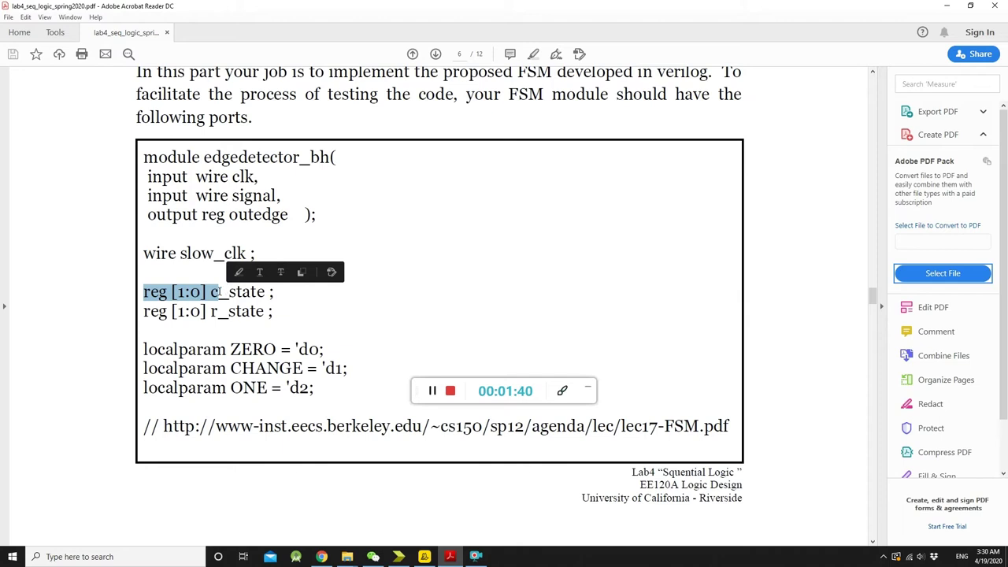
left_click(221, 292)
left_click_drag(211, 292, 272, 292)
left_click(210, 312)
left_click_drag(211, 312, 288, 315)
left_click(288, 315)
Highlight the three localparam lines and the state names ZERO, CHANGE and ONE
scroll(257, 372, "down", 2)
left_click_drag(320, 291, 169, 247)
left_click(156, 248)
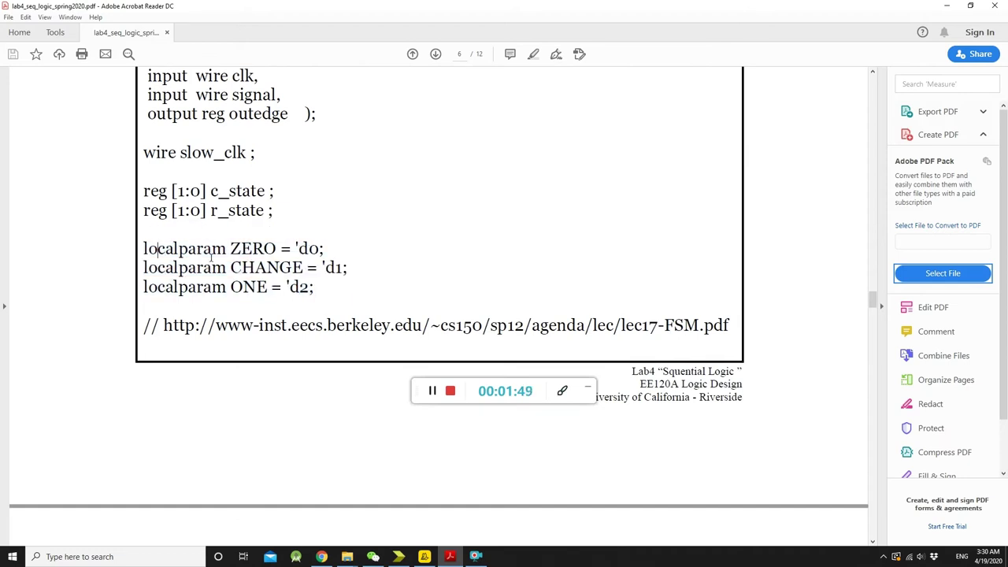
double_click(240, 249)
left_click(263, 252)
left_click_drag(236, 269, 295, 269)
double_click(248, 287)
left_click(262, 298)
scroll(267, 257, "down", 4)
scroll(264, 259, "up", 1)
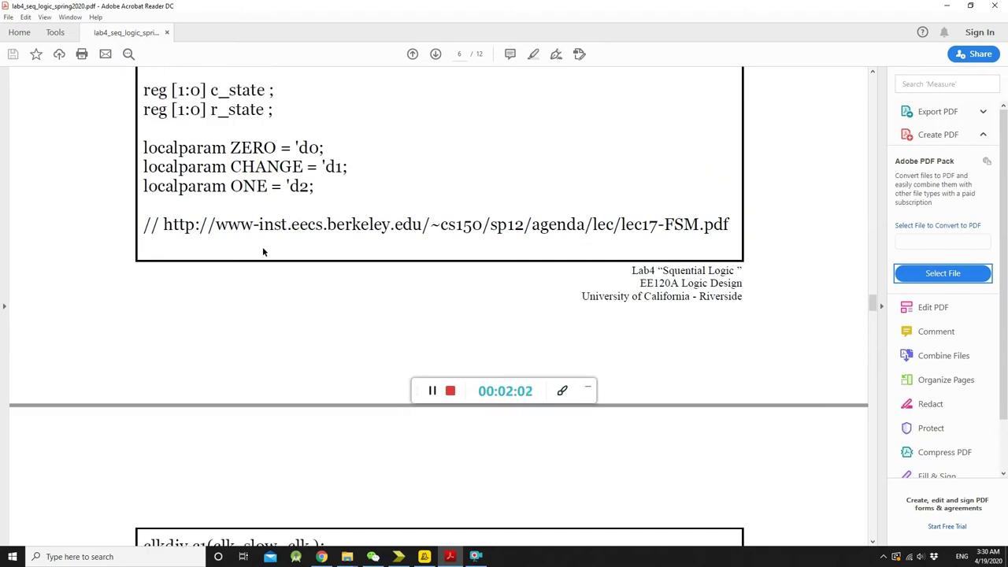
scroll(262, 251, "down", 3)
Highlight the clkdiv c1 instance line and its clk argument on page 7
left_click_drag(144, 421, 208, 421)
left_click(208, 421)
scroll(212, 420, "up", 3)
scroll(212, 420, "down", 6)
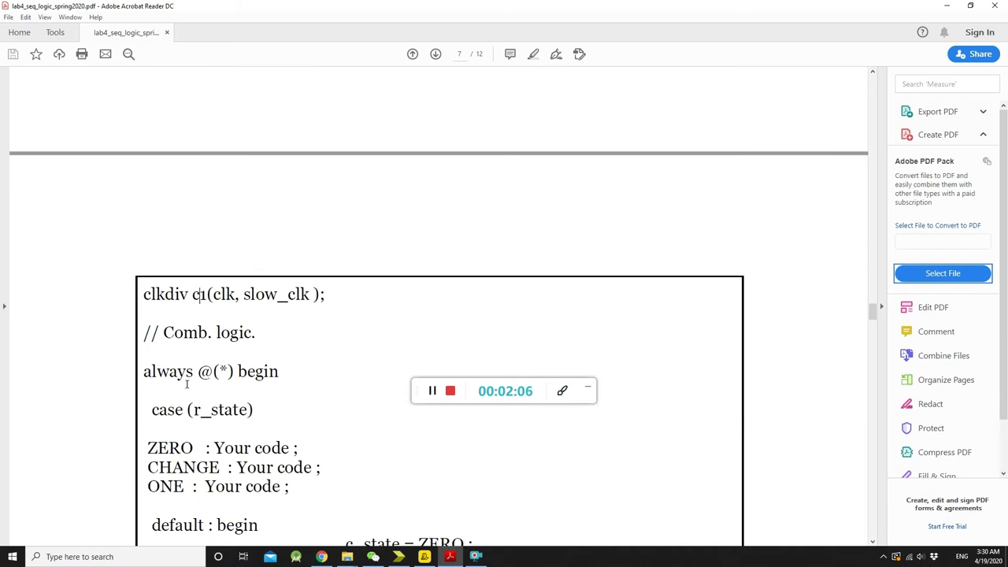
left_click_drag(184, 298, 167, 298)
left_click(168, 308)
mouse_move(145, 295)
left_mouse_down()
mouse_move(174, 294)
mouse_move(143, 295)
left_mouse_up()
left_click(171, 292)
left_click_drag(236, 295, 145, 292)
left_click(344, 307)
left_click(163, 294)
Highlight the ZERO, CHANGE and ONE case labels, then bring up edgedetector_bh.v in ISE
scroll(280, 396, "down", 3)
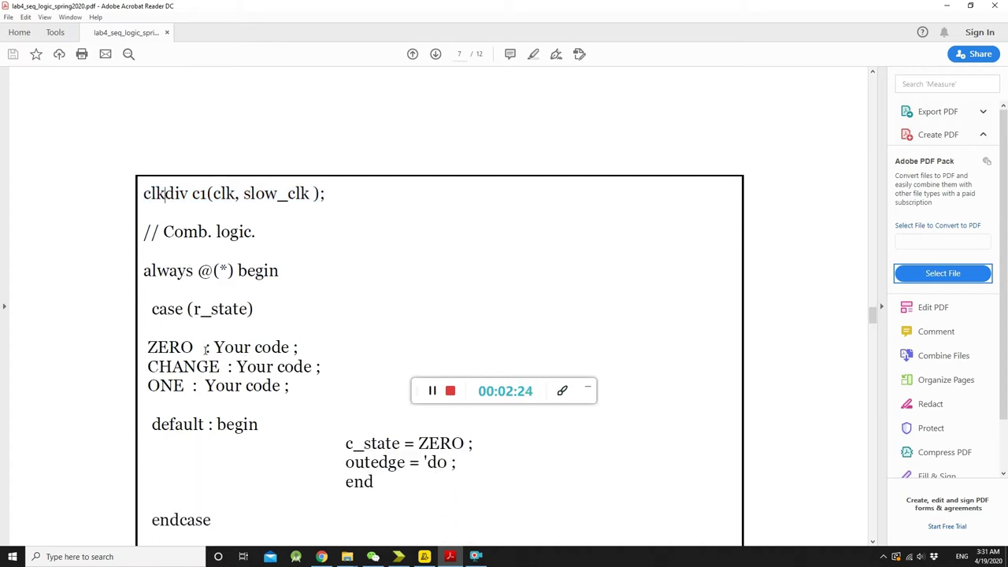
left_click_drag(149, 348, 285, 386)
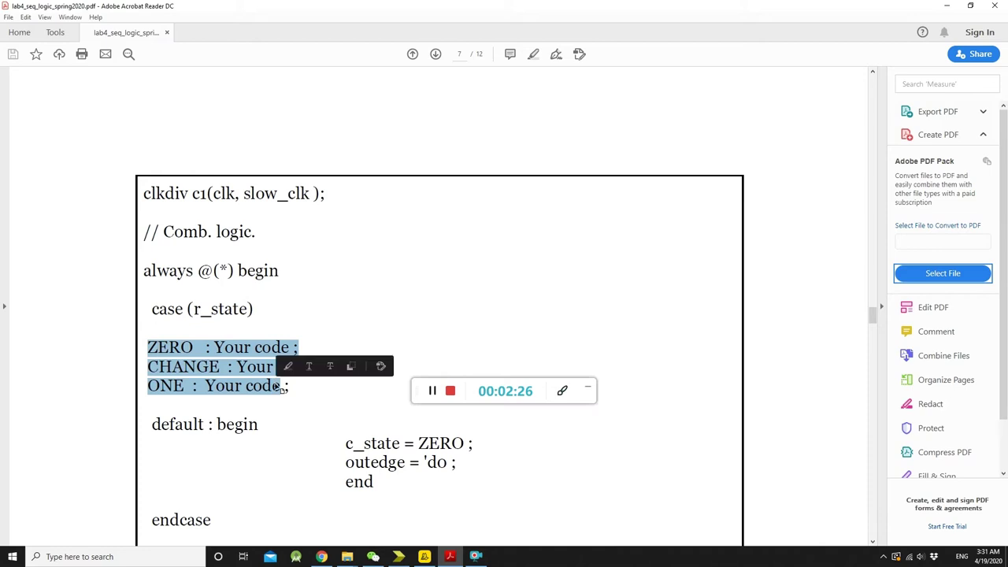
left_click(207, 361)
left_click_drag(193, 348, 147, 347)
left_click_drag(220, 367, 146, 385)
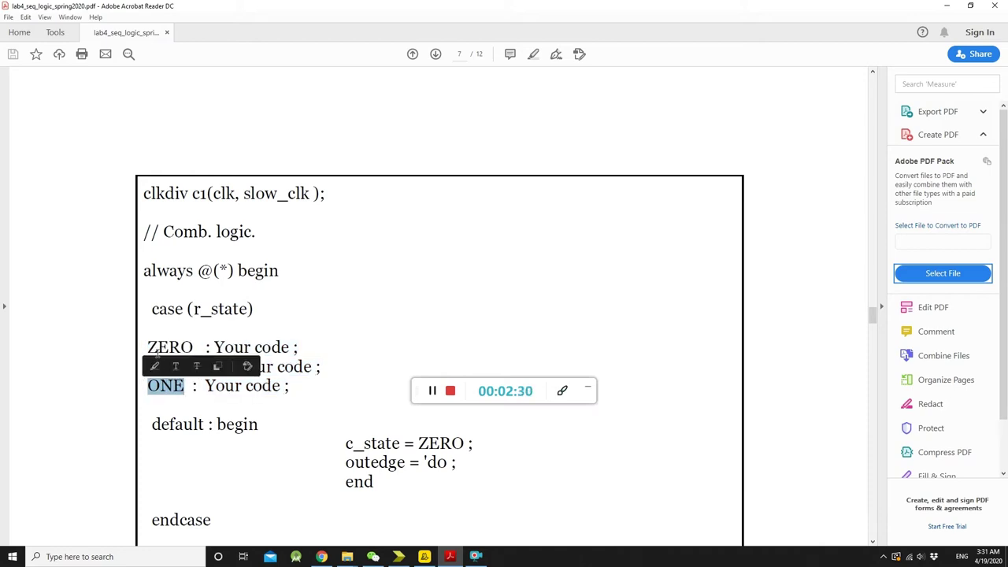
left_click_drag(157, 347, 193, 347)
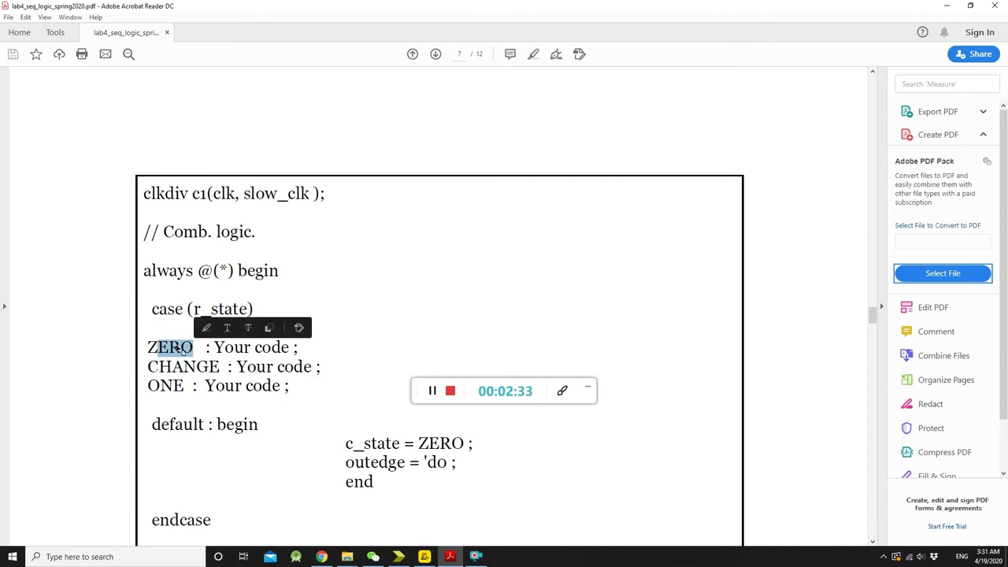
left_click(181, 347)
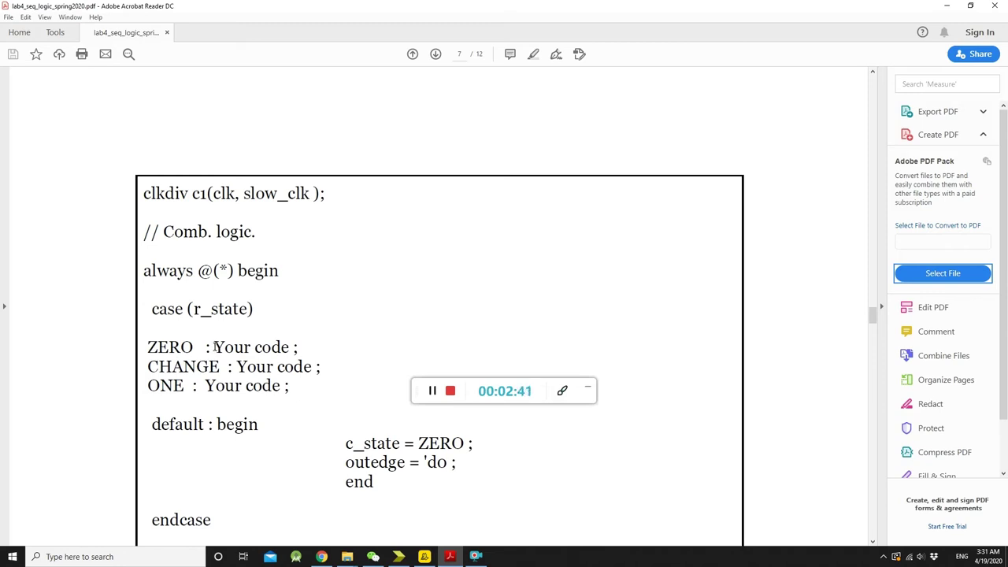
left_click_drag(193, 347, 146, 348)
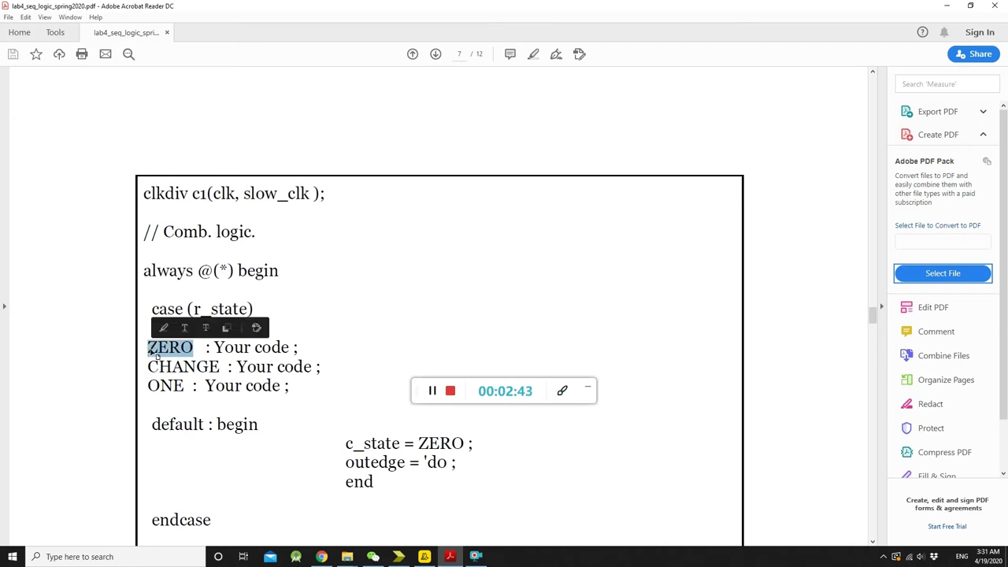
left_click(450, 557)
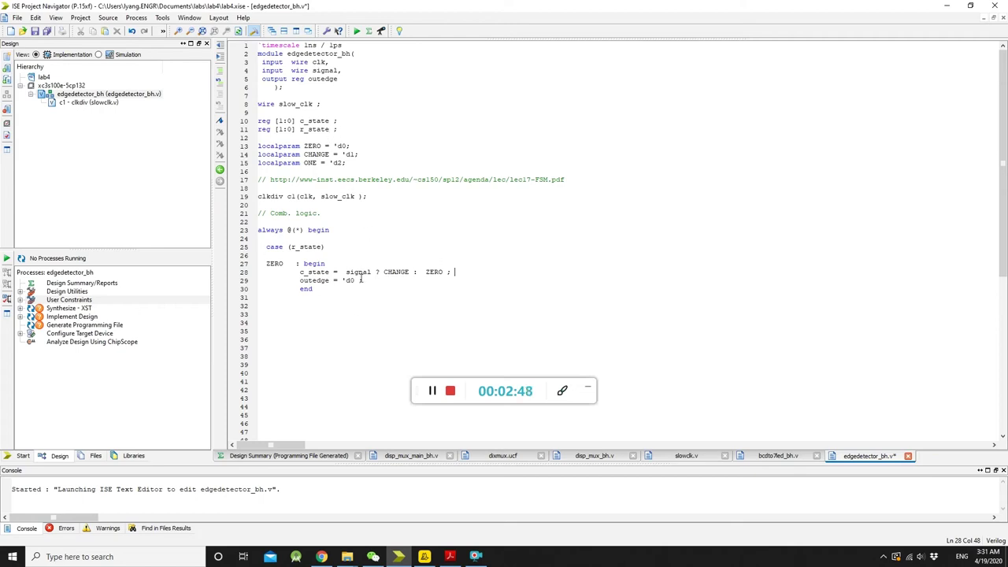
left_click_drag(294, 263, 266, 264)
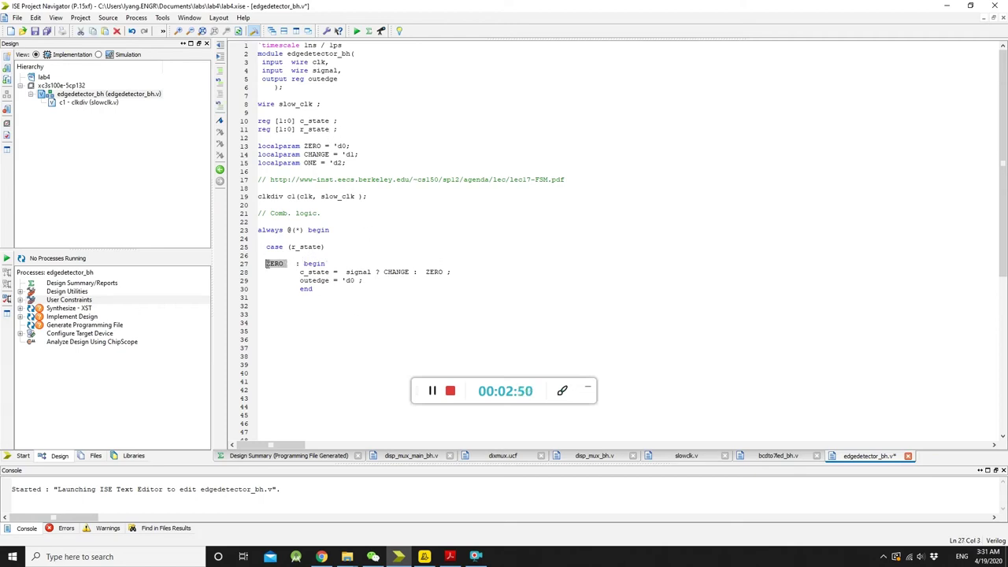
double_click(313, 264)
left_click(328, 255)
left_click_drag(334, 273, 258, 273)
left_click(319, 271)
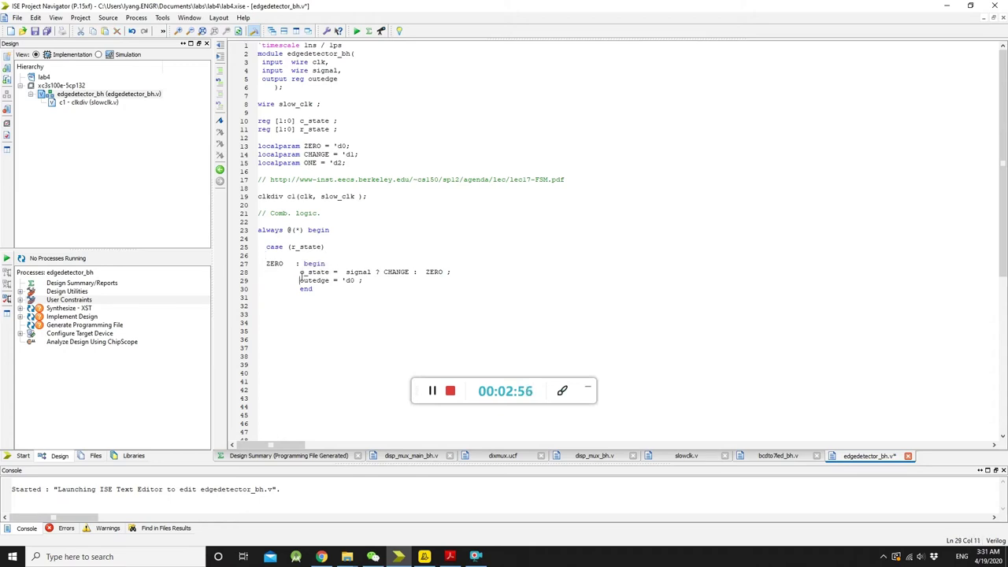
triple_click(300, 277)
left_click(303, 274)
left_click_drag(344, 272, 394, 272)
left_click(411, 272)
left_click(422, 272)
left_click(463, 273)
left_click_drag(299, 271, 451, 271)
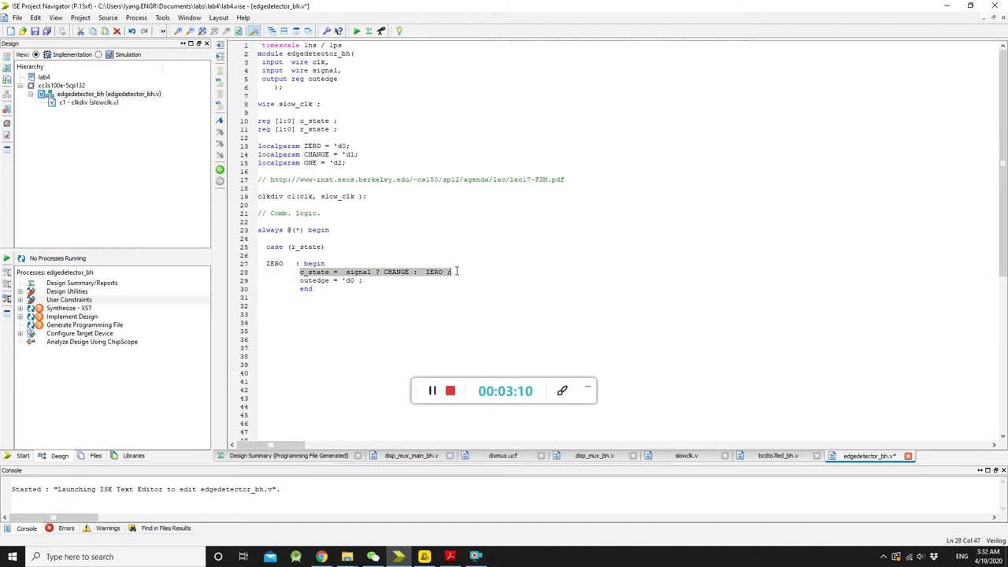
Add comments '// if signal is 1:' and '// c_state move to CHANGE' under the ZERO case
left_click(456, 272)
key("Return")
key("Return")
key("Return")
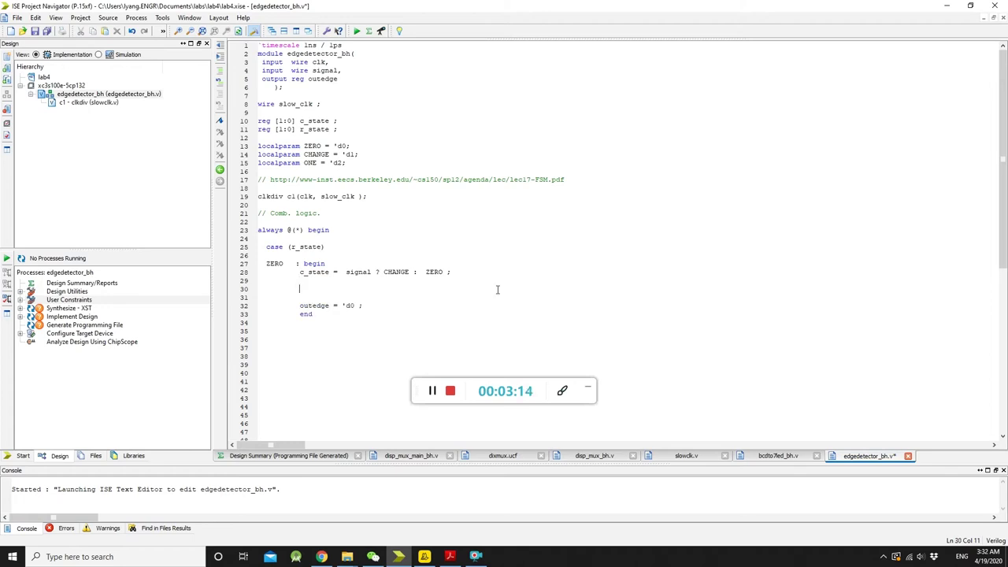
type("//")
type(" if sig")
type("na")
type("g")
type("na")
key("Return")
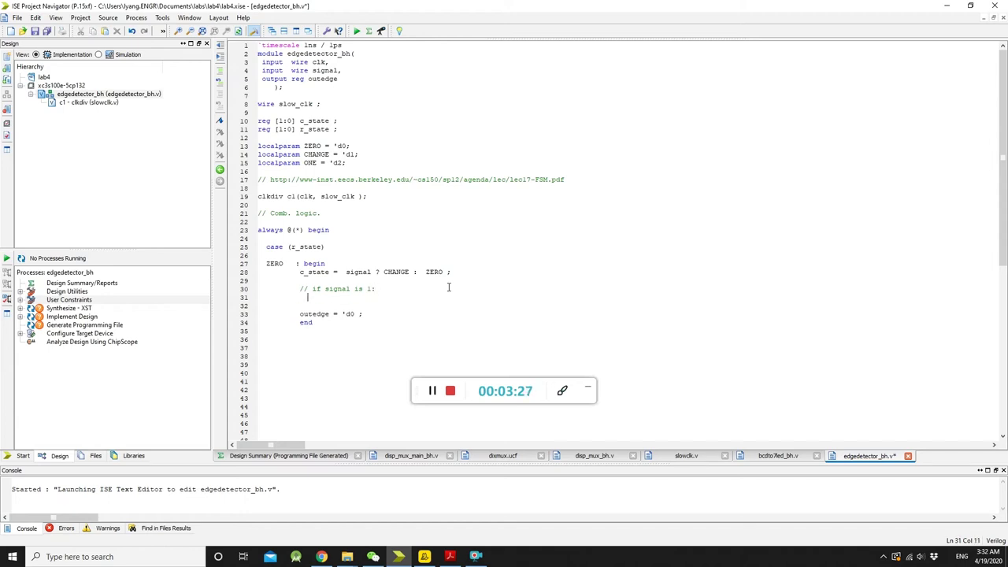
key("Return")
type("c_st")
key("BackSpace")
key("BackSpace")
key("BackSpace")
key("BackSpace")
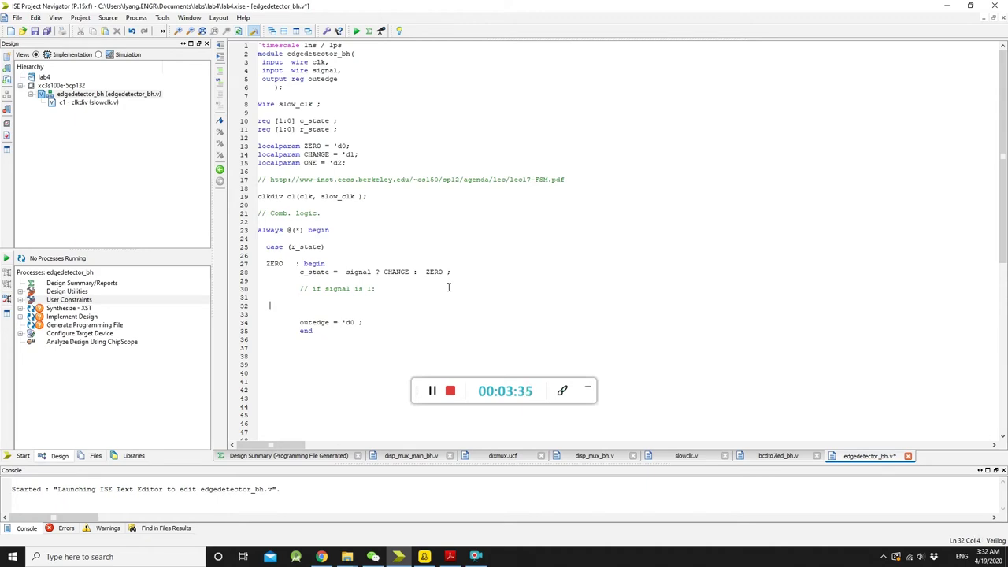
key("BackSpace")
key("BackSpace")
key("BackSpace")
key("BackSpace")
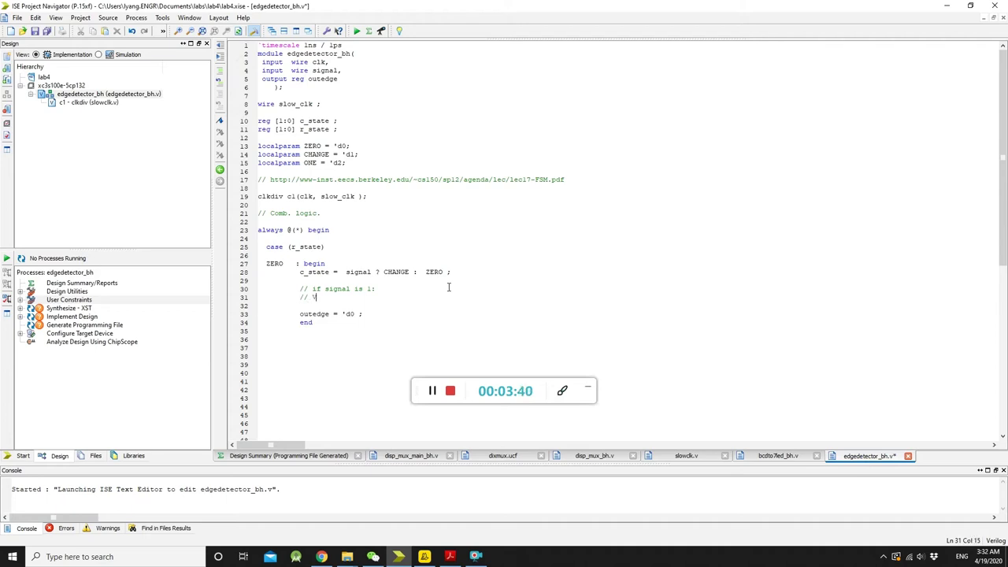
type("c_state move to Ch")
key("BackSpace")
key("BackSpace")
type("HANGE")
Add comments '// else (signal is 0)' and '// c_state stay in ZERO' below them
key("Return")
type("// ELSE")
key("BackSpace")
key("BackSpace")
key("BackSpace")
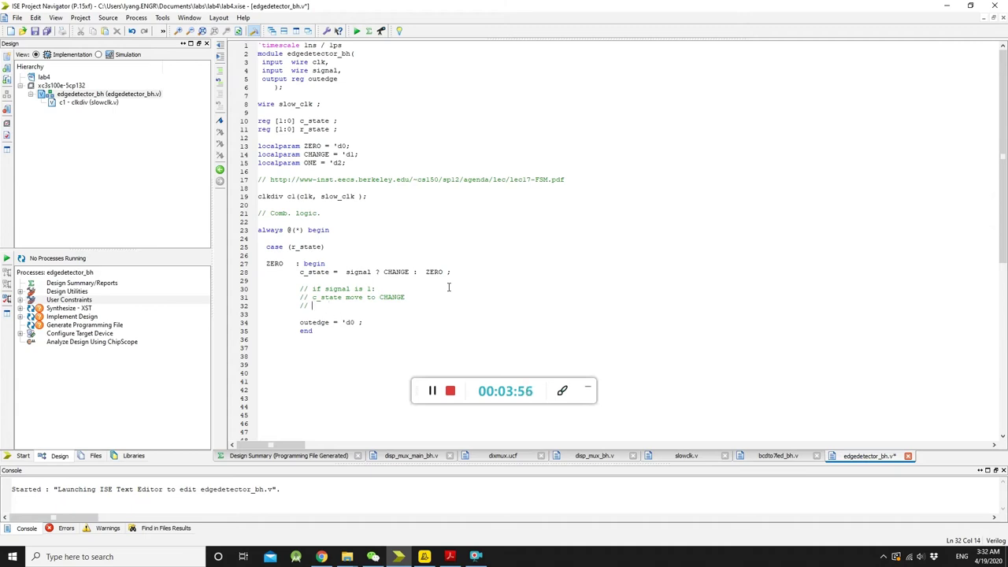
type("lse ()signal is 0")
key("Return")
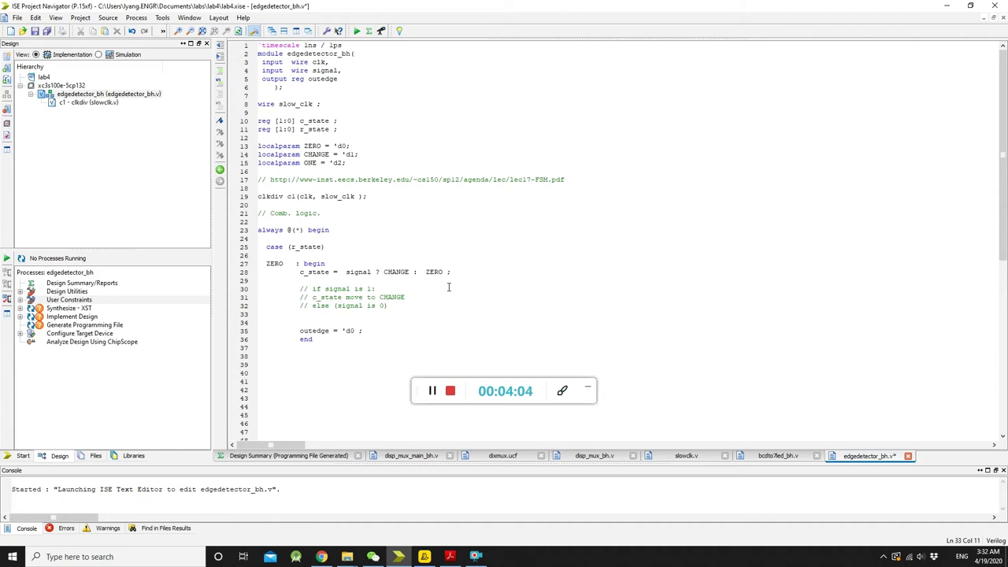
type("// c_ststate mov")
key("BackSpace")
key("BackSpace")
key("BackSpace")
key("BackSpace")
type("stay in z")
key("BackSpace")
key("BackSpace")
type("ERO")
Point out the ZERO label and outedge = 'd0 line, then show the JS Paint waveform sketch
left_click_drag(265, 263, 315, 272)
left_click(359, 330)
left_click_drag(358, 330, 330, 331)
left_click(326, 331)
left_click(322, 557)
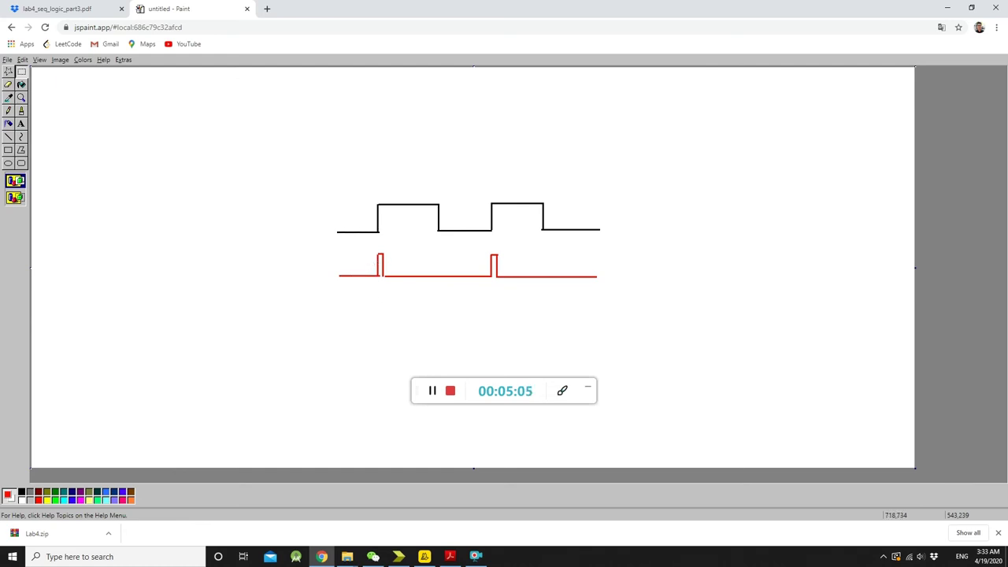
Return to the lab PDF and highlight the CHANGE and ONE case lines on page 7
left_click(449, 556)
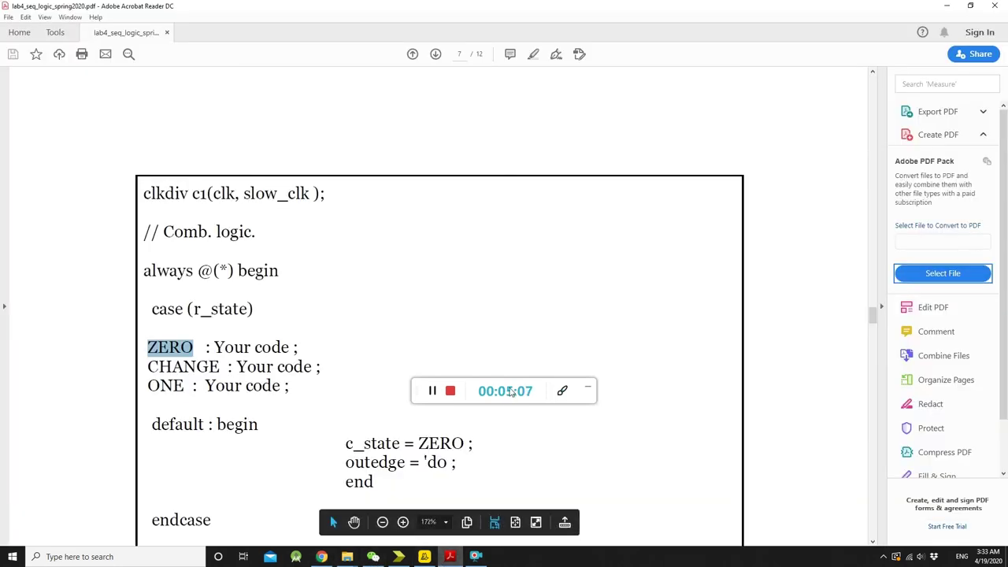
left_click_drag(221, 367, 185, 370)
left_click(185, 385)
left_click(215, 377)
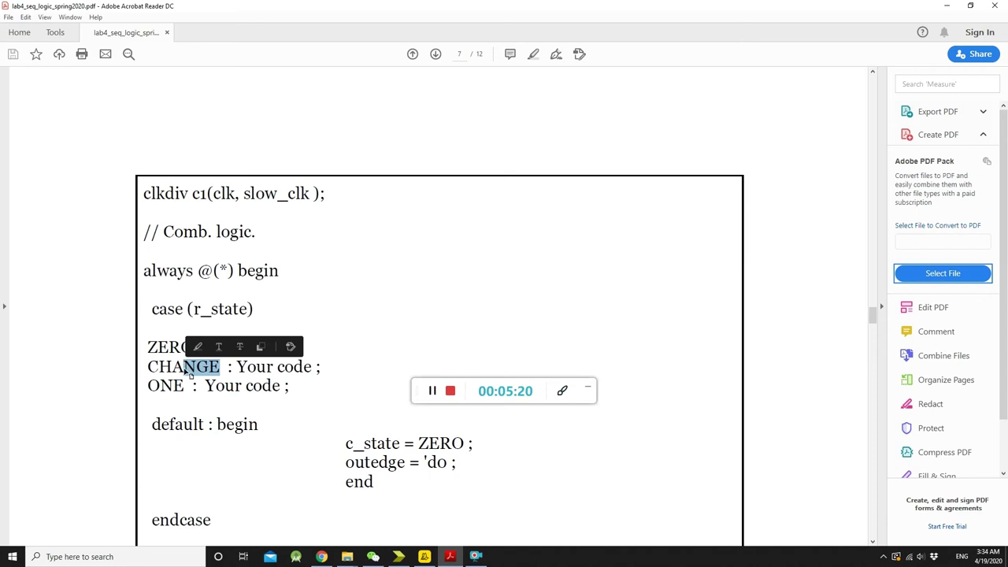
left_click(189, 373)
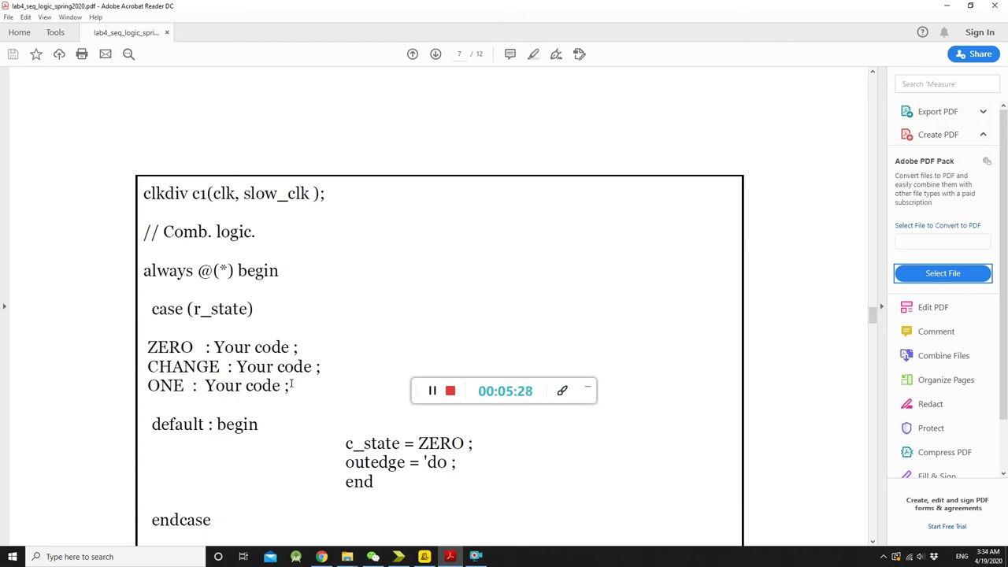
left_click_drag(289, 386, 209, 367)
left_click(146, 366)
left_click(149, 382)
Scroll back to page 6's edgedetector_bh module header and state localparams
scroll(365, 428, "down", 5)
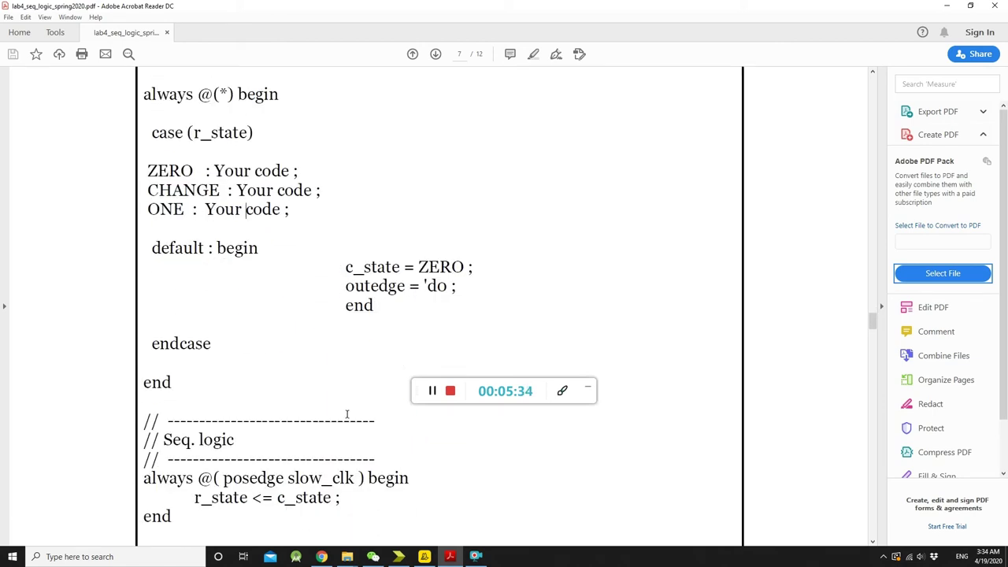
scroll(355, 405, "down", 2)
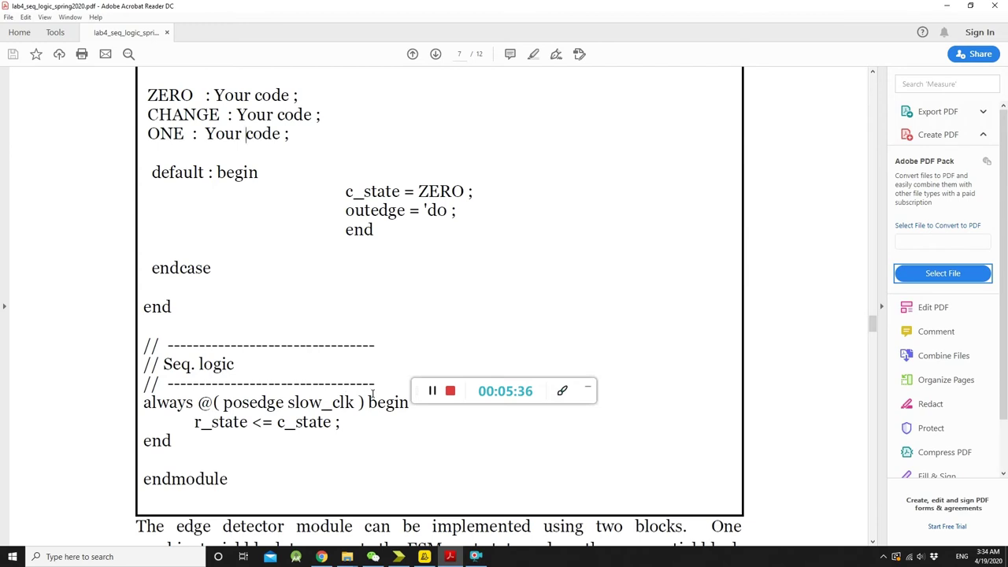
scroll(374, 394, "up", 20)
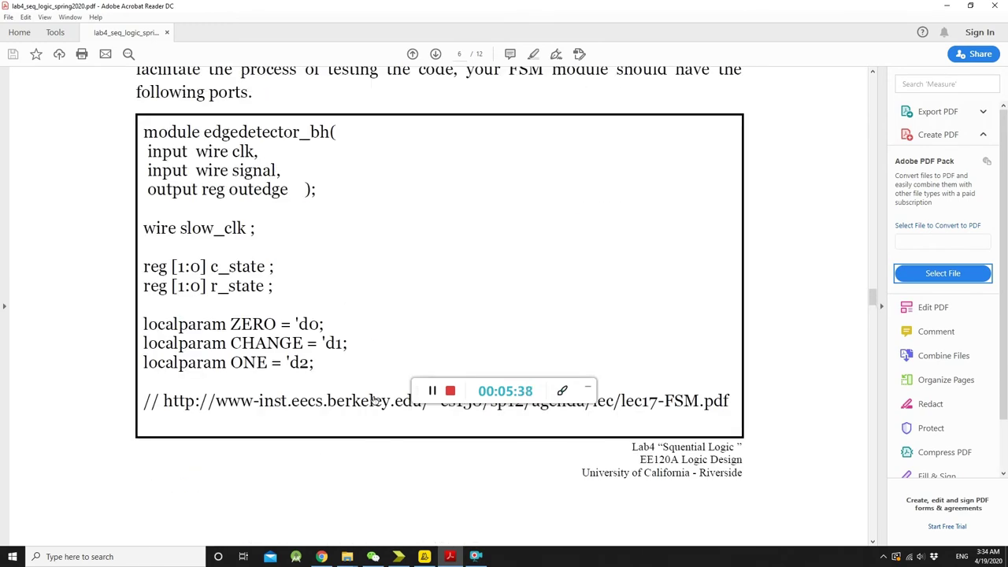
Scroll down to page 8's PART 3: LED Display Time Multiplexing Circuit heading
scroll(371, 400, "down", 18)
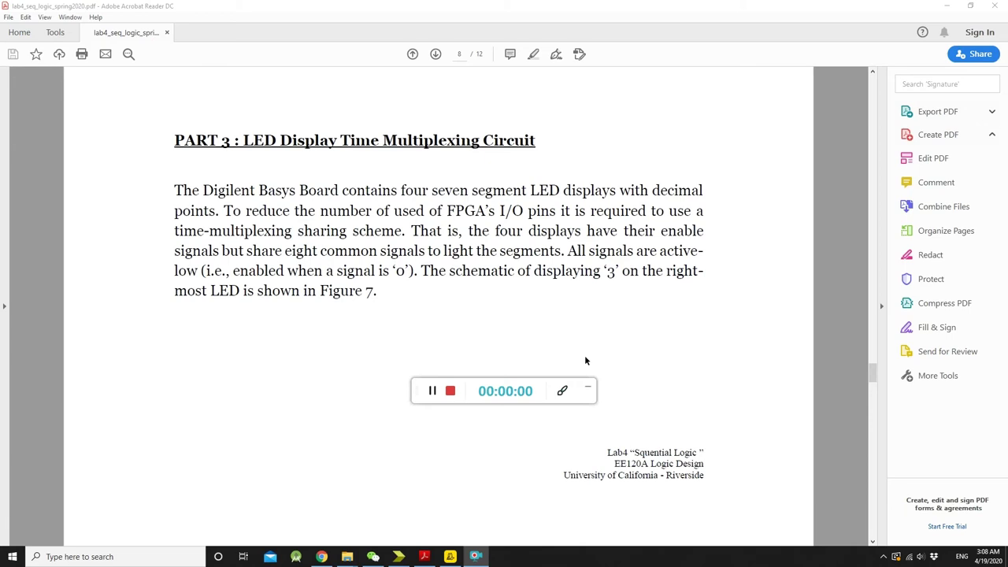
Scroll past Figure 7 and the page 9 timing diagram to the DISP_MUX block diagram
left_click_drag(544, 386, 915, 458)
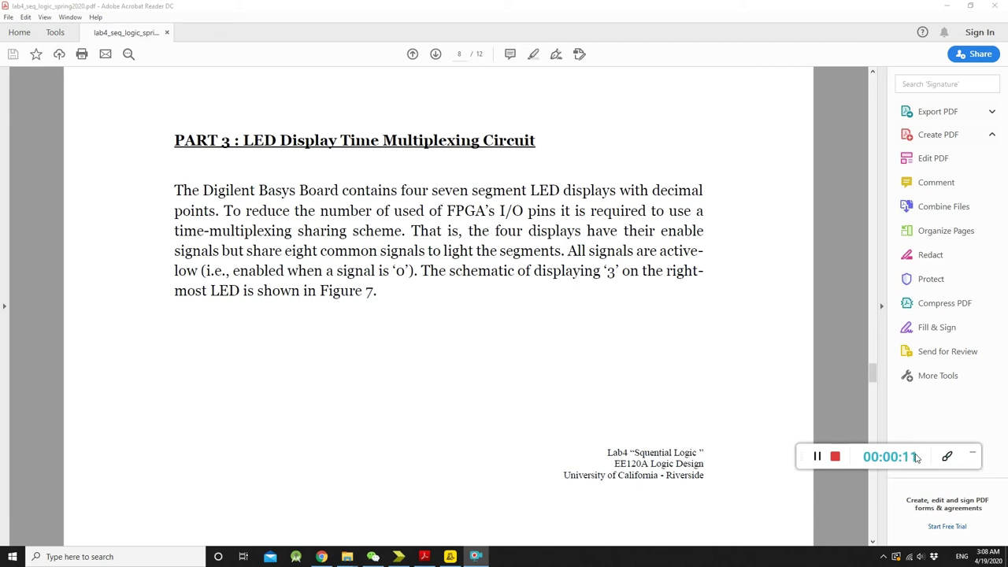
scroll(611, 441, "down", 8)
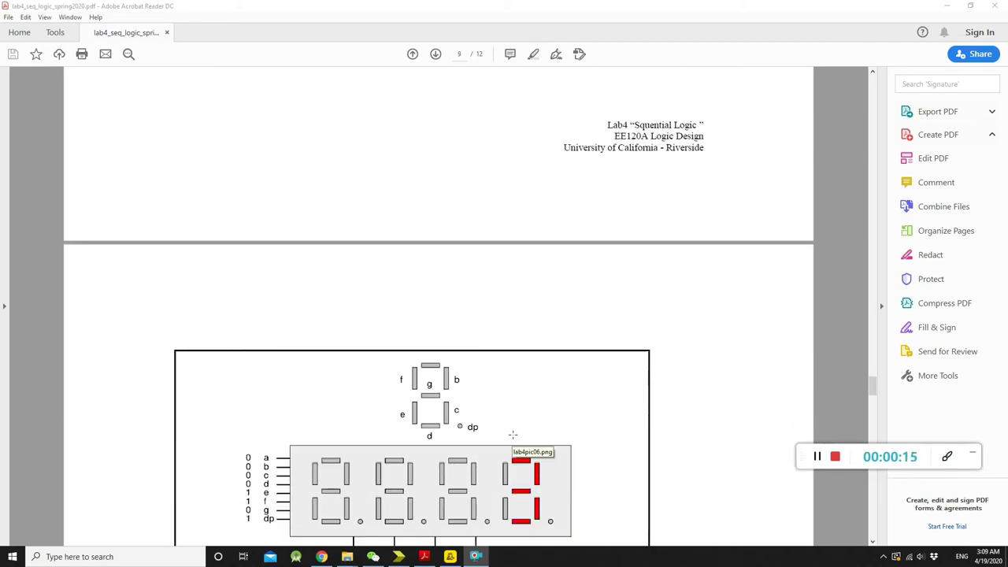
scroll(507, 434, "down", 2)
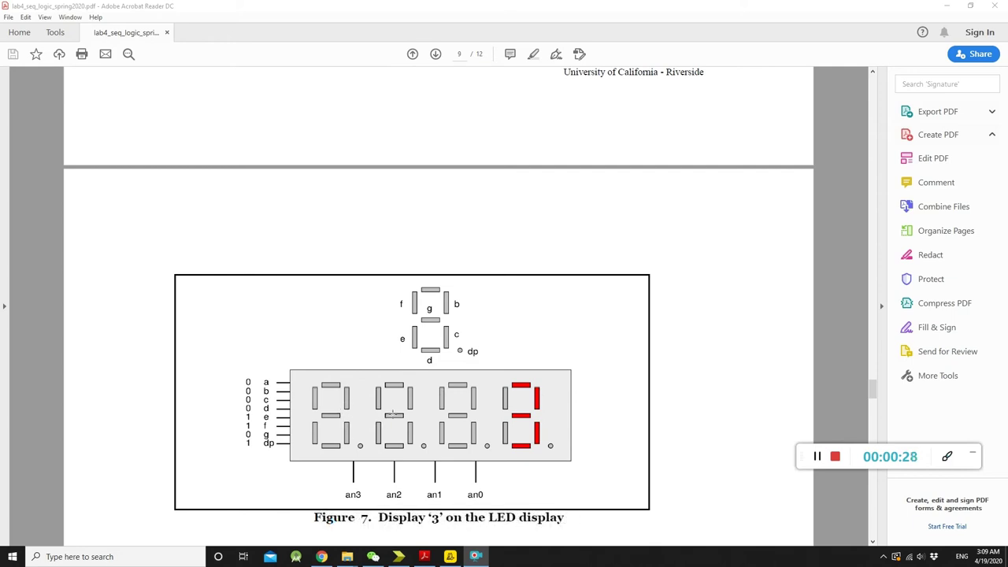
scroll(509, 420, "down", 3)
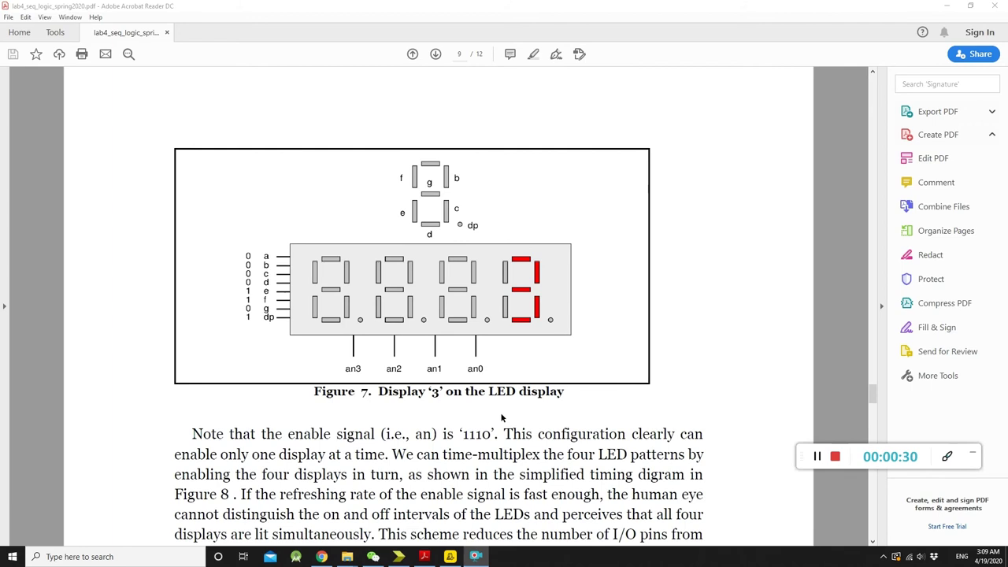
scroll(493, 405, "down", 4)
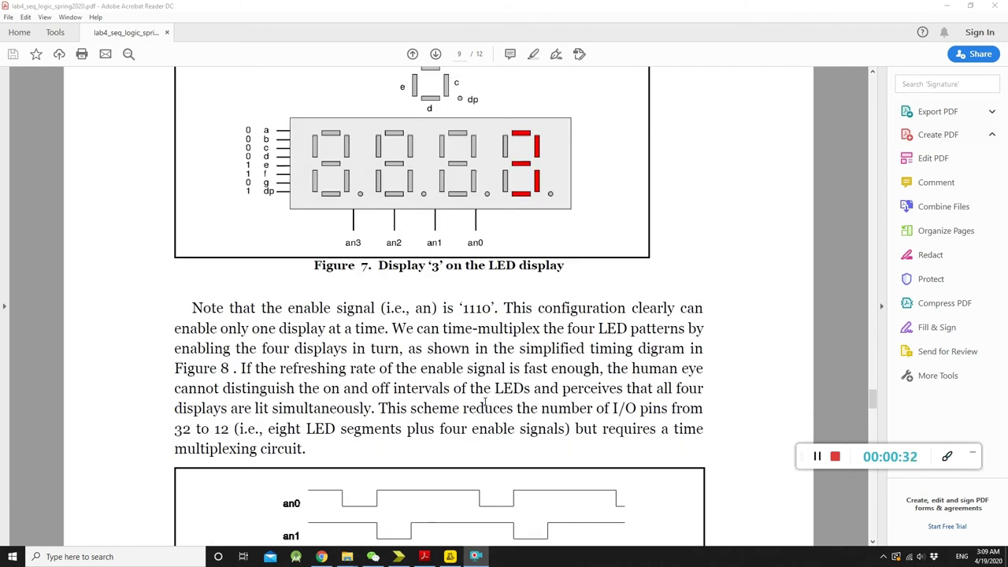
scroll(483, 401, "down", 5)
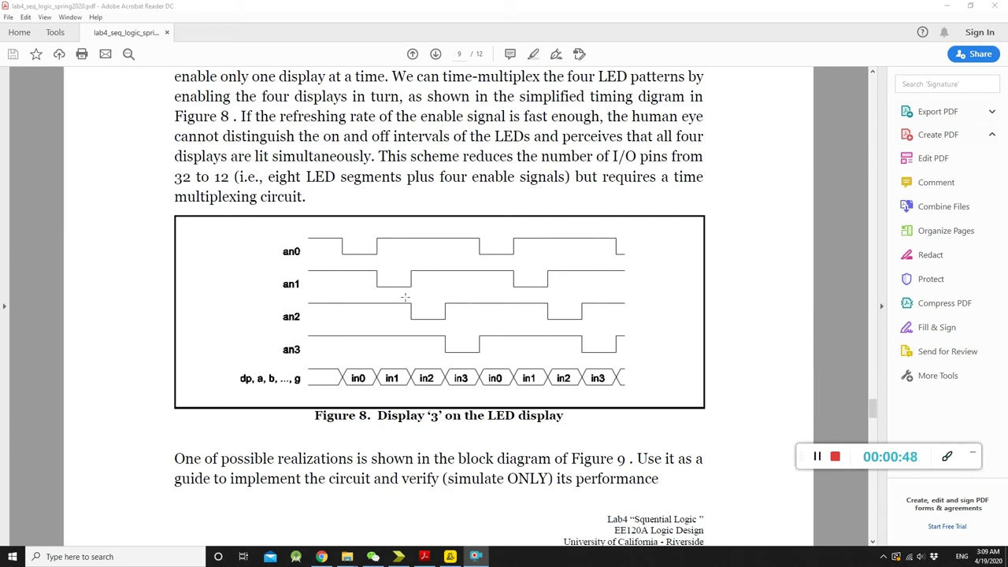
scroll(554, 345, "down", 5)
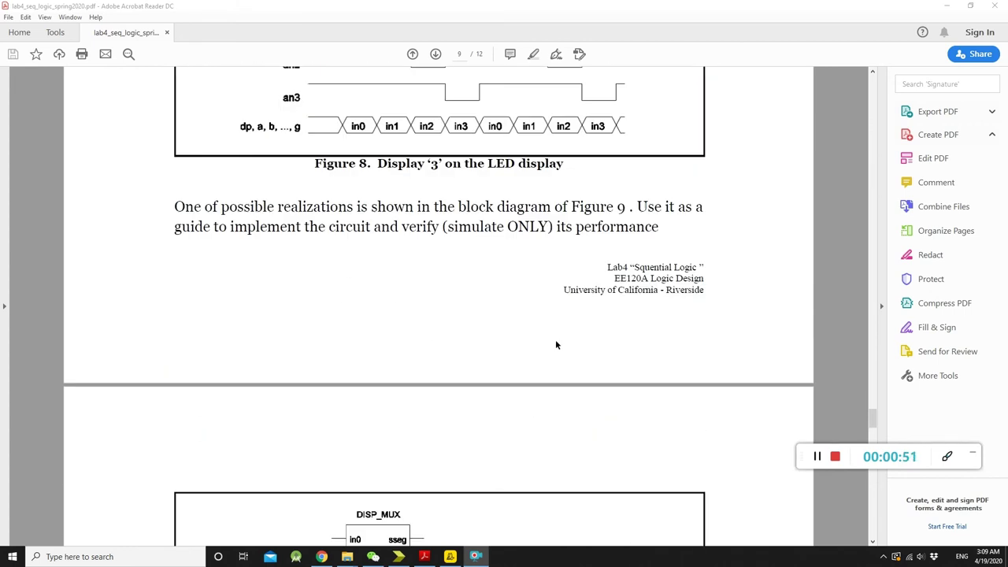
scroll(526, 335, "down", 12)
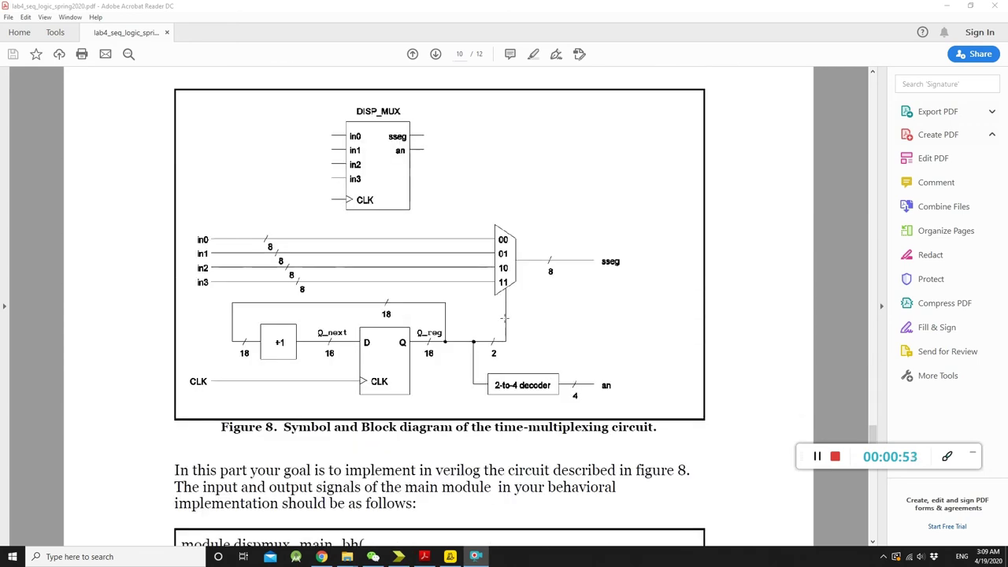
Highlight the clk input and the sw0 to sw3 switch inputs on page 10
scroll(500, 318, "down", 3)
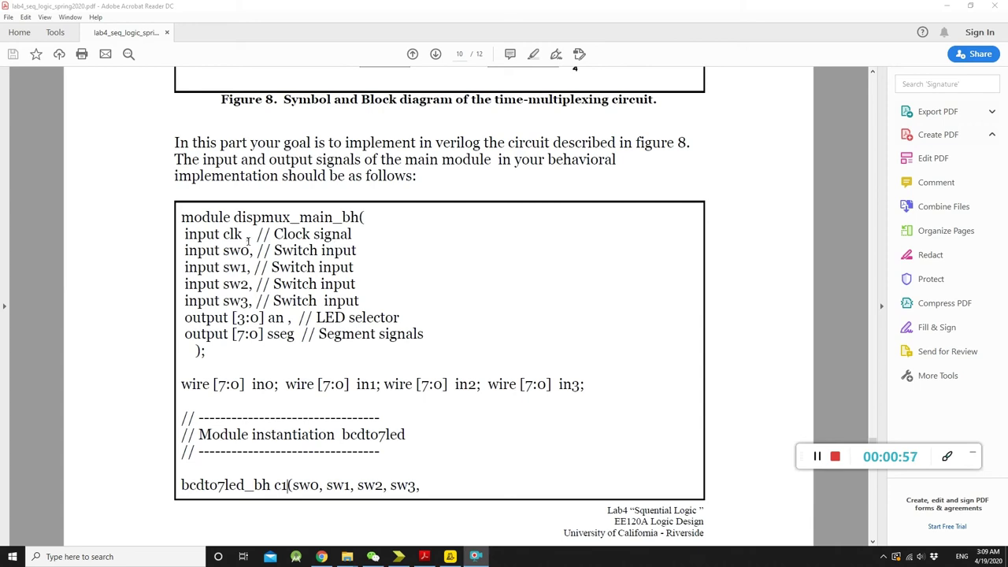
mouse_move(242, 235)
left_mouse_down()
mouse_move(185, 234)
mouse_move(202, 251)
mouse_move(244, 250)
left_mouse_up()
left_click(218, 250)
left_click(225, 252)
left_click_drag(249, 300, 240, 300)
left_click_drag(365, 303, 192, 252)
left_click(196, 263)
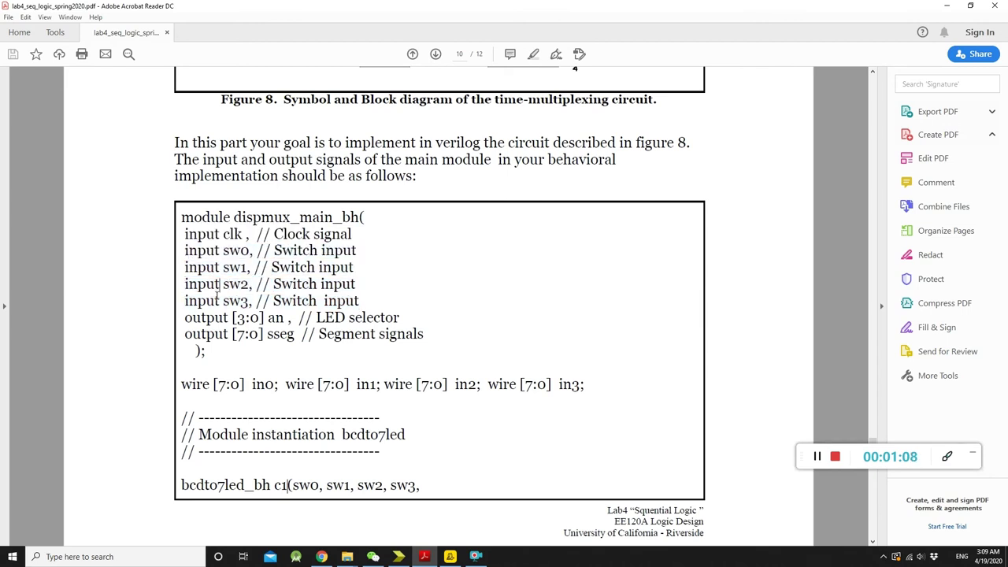
Highlight the sseg output and the 4-bit an output declarations
scroll(215, 299, "down", 1)
left_click_drag(262, 286, 296, 287)
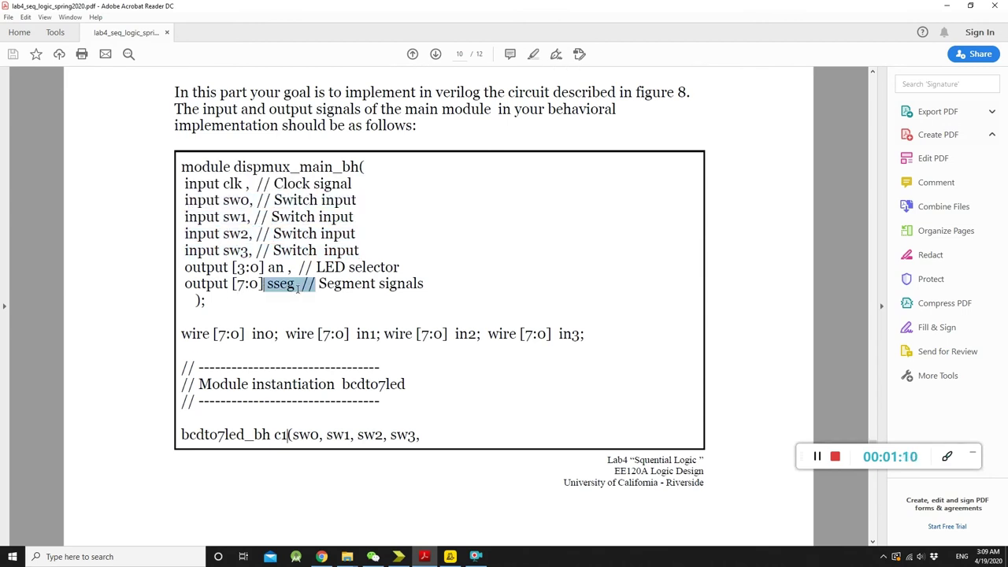
left_click(303, 285)
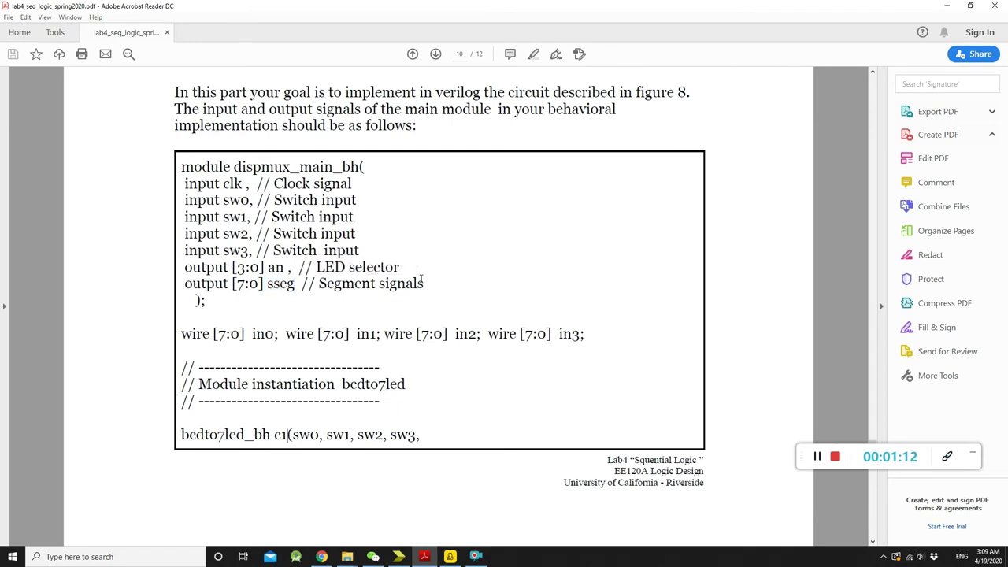
left_click_drag(425, 283, 296, 286)
left_click(268, 287)
left_click(295, 286)
double_click(295, 286)
left_click(192, 271)
left_click_drag(184, 268, 272, 268)
left_click(283, 268)
double_click(276, 267)
left_click(309, 267)
left_click(248, 272)
left_click(274, 273)
Highlight the wire [7:0] width and the in0 wire name
scroll(296, 284, "down", 1)
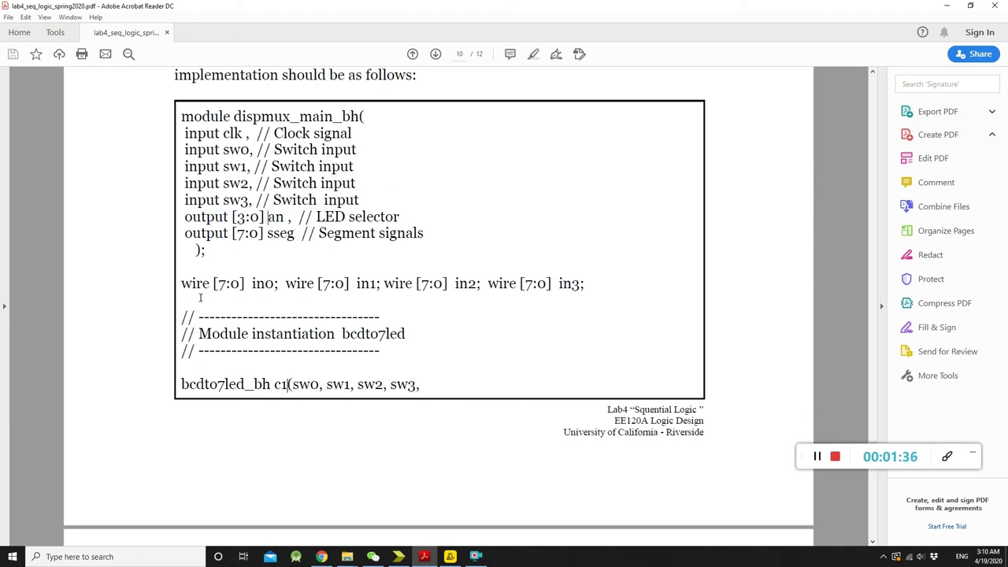
left_click_drag(209, 285, 222, 289)
left_click(255, 286)
double_click(255, 286)
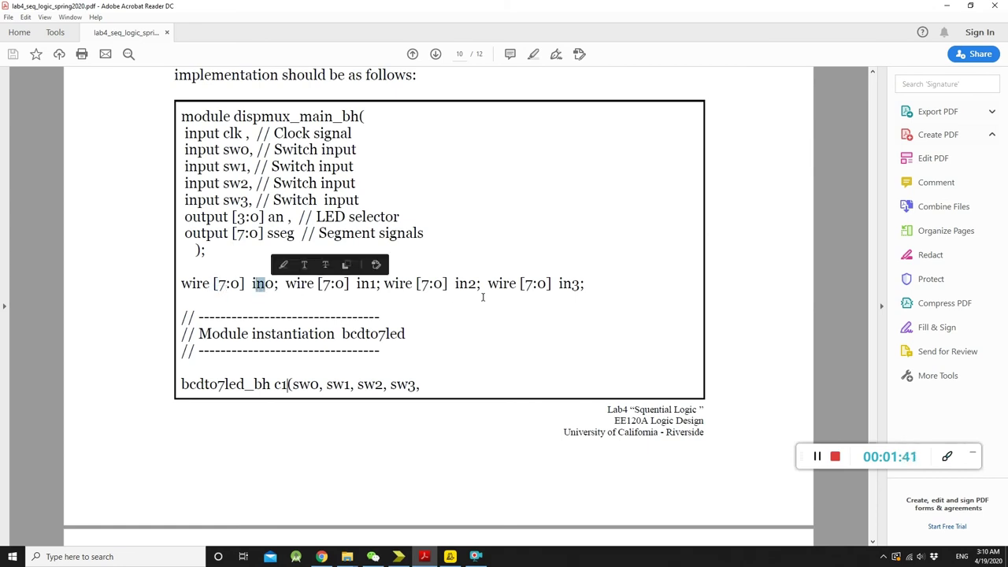
left_click(586, 287)
Highlight the bcdto7led_bh c1 instantiation and its ino port list
scroll(290, 337, "down", 4)
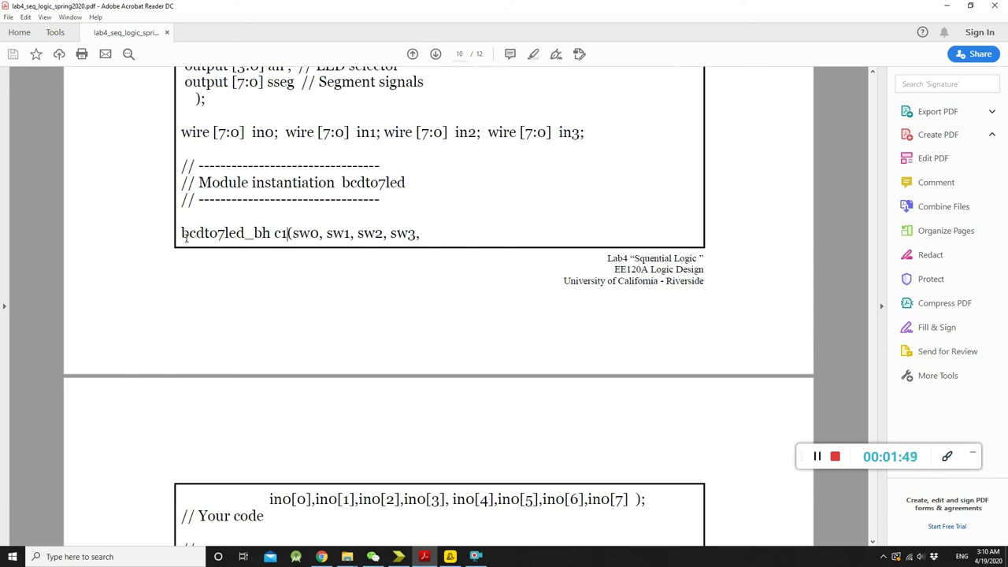
left_click_drag(181, 235, 186, 235)
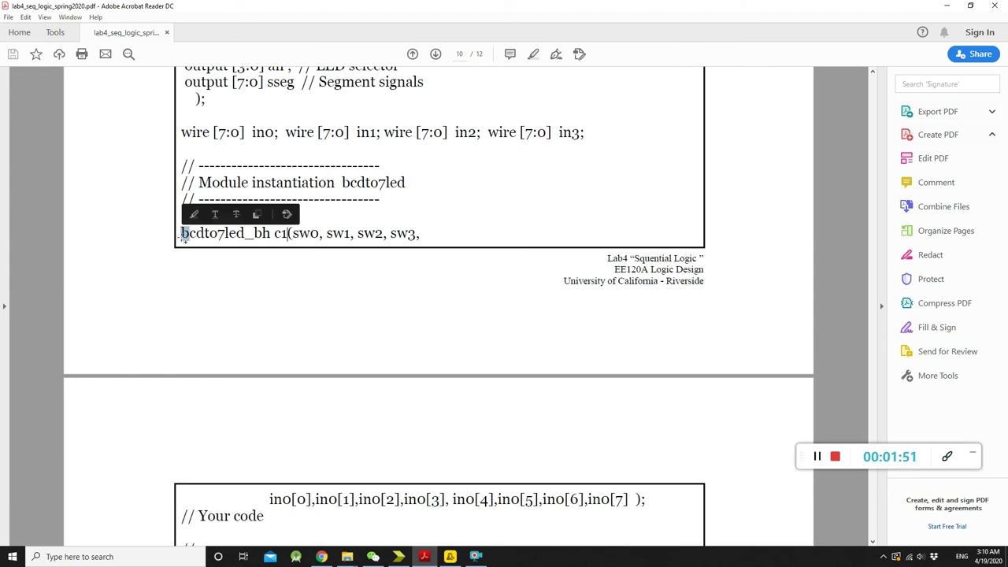
left_click(183, 237)
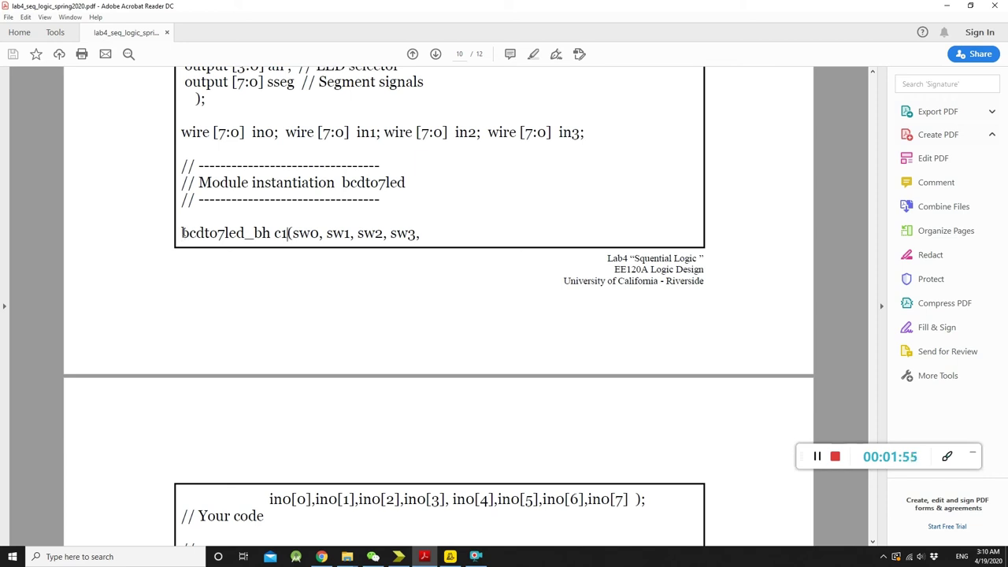
left_click_drag(182, 233, 415, 233)
left_click(279, 233)
left_click(295, 235)
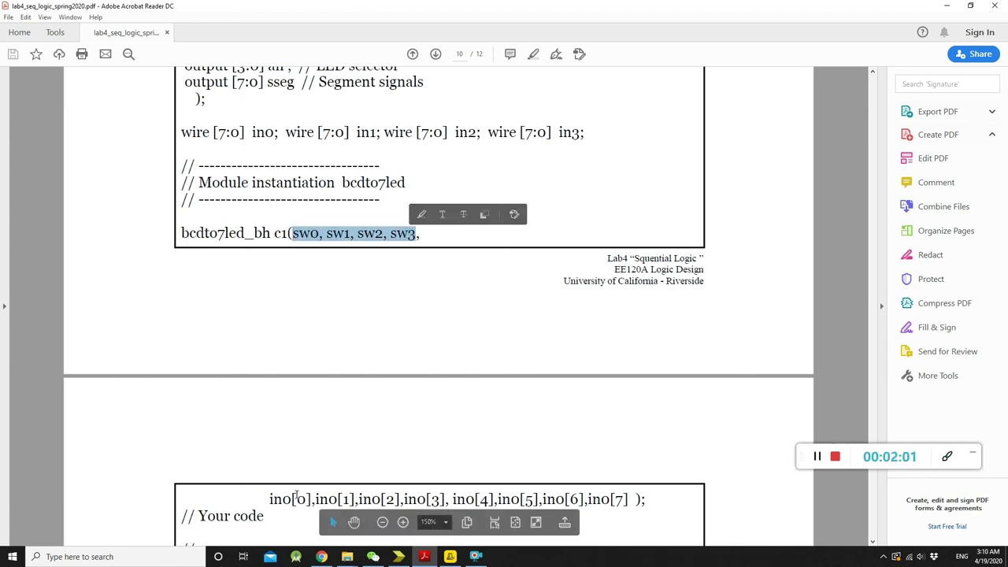
left_click_drag(269, 498, 644, 499)
left_click(417, 348)
On page 11, highlight the end of the in0 port list and the 'Your code' placeholder comment
scroll(355, 287, "down", 3)
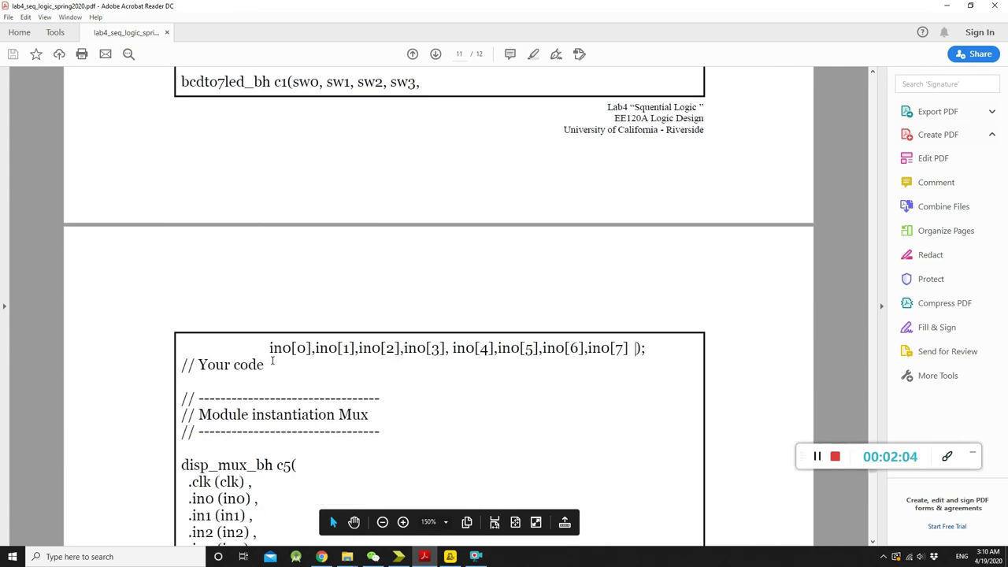
scroll(297, 237, "up", 3)
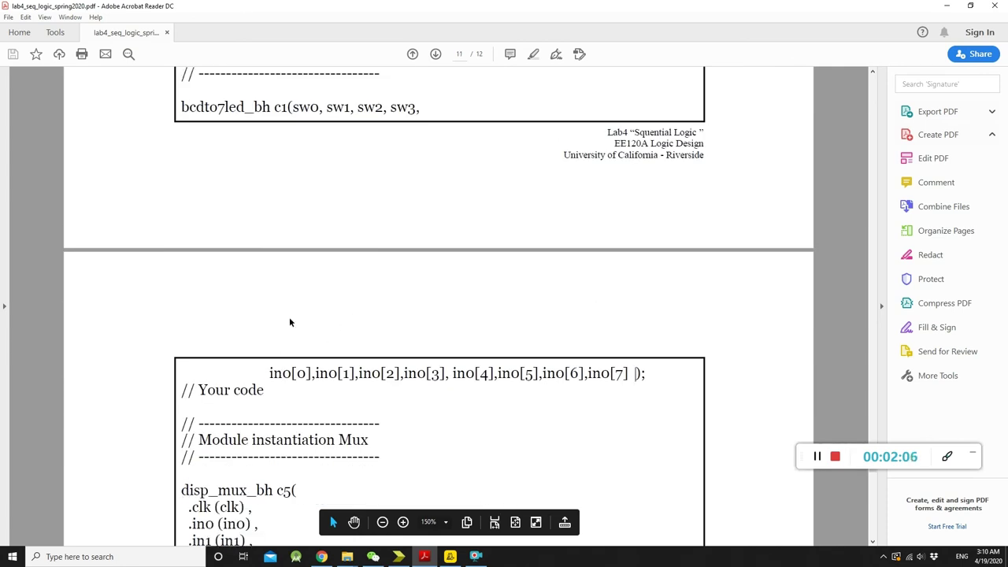
scroll(283, 240, "down", 3)
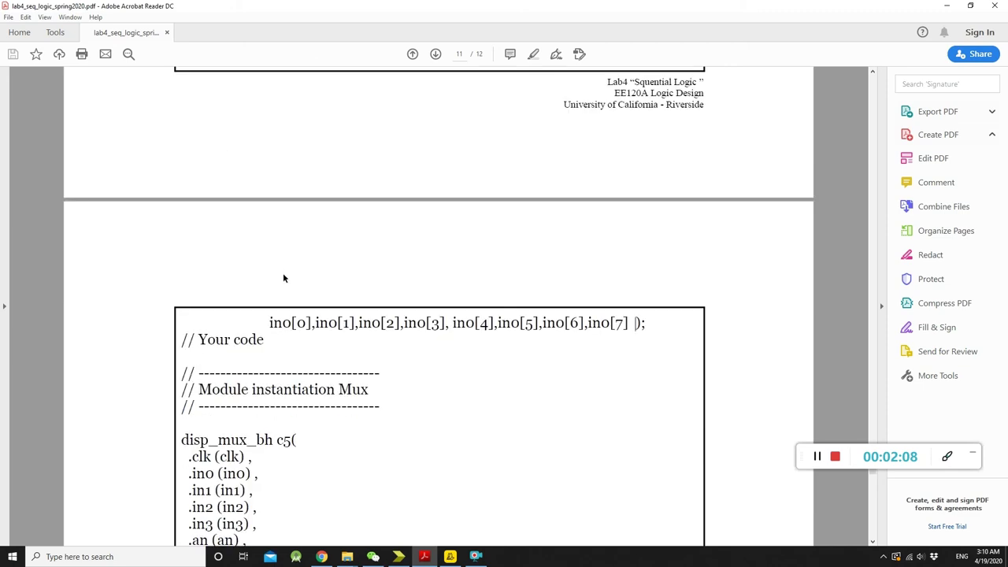
left_click_drag(264, 340, 353, 354)
left_click(202, 340)
left_click(286, 351)
left_click(352, 351)
Scroll further and highlight disp_mux in the c5 instance name
scroll(350, 349, "down", 1)
scroll(252, 380, "down", 2)
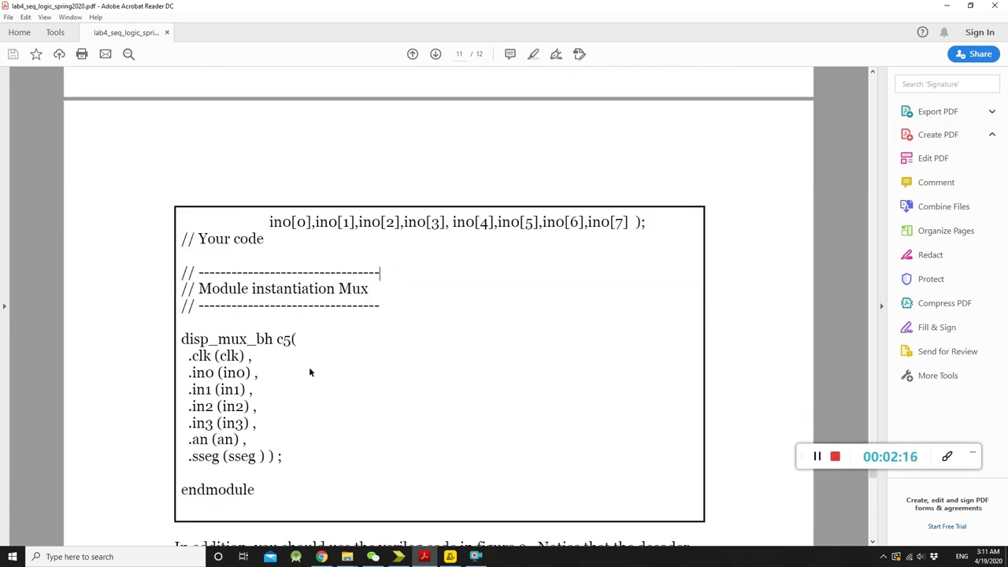
left_click_drag(182, 339, 253, 356)
left_click(255, 360)
In the figure 9 listing, highlight the disp_mux module name and the input clk port line
scroll(299, 409, "down", 10)
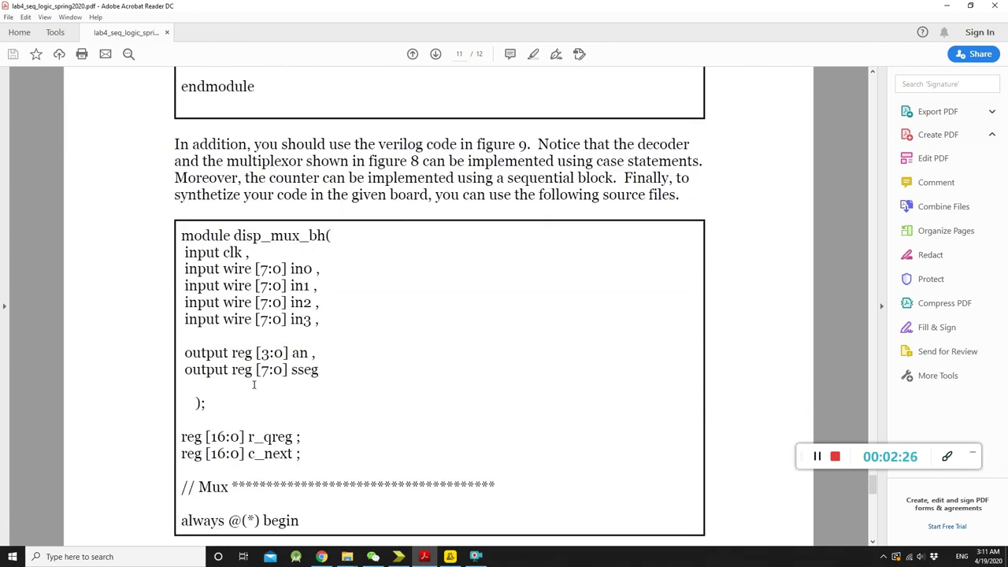
left_click_drag(234, 235, 307, 235)
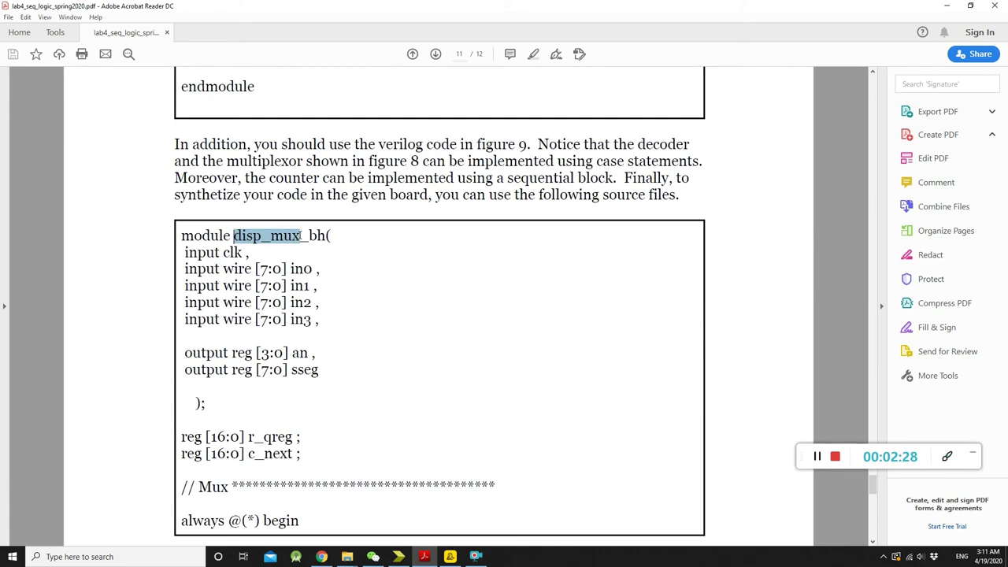
left_click_drag(251, 252, 185, 252)
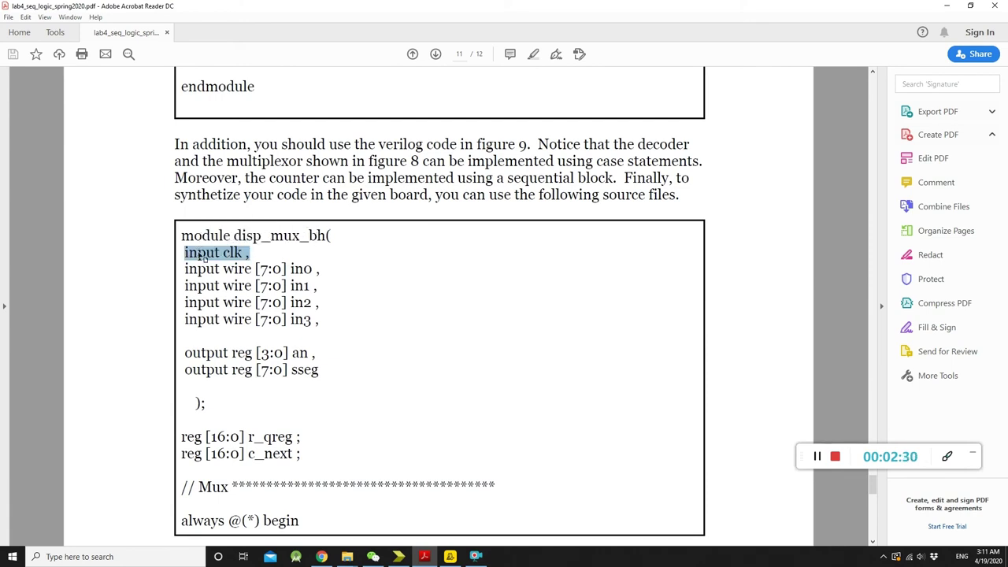
left_click(202, 255)
Highlight the four 8-bit input lines in0–in3 of disp_mux_bh
scroll(201, 256, "down", 1)
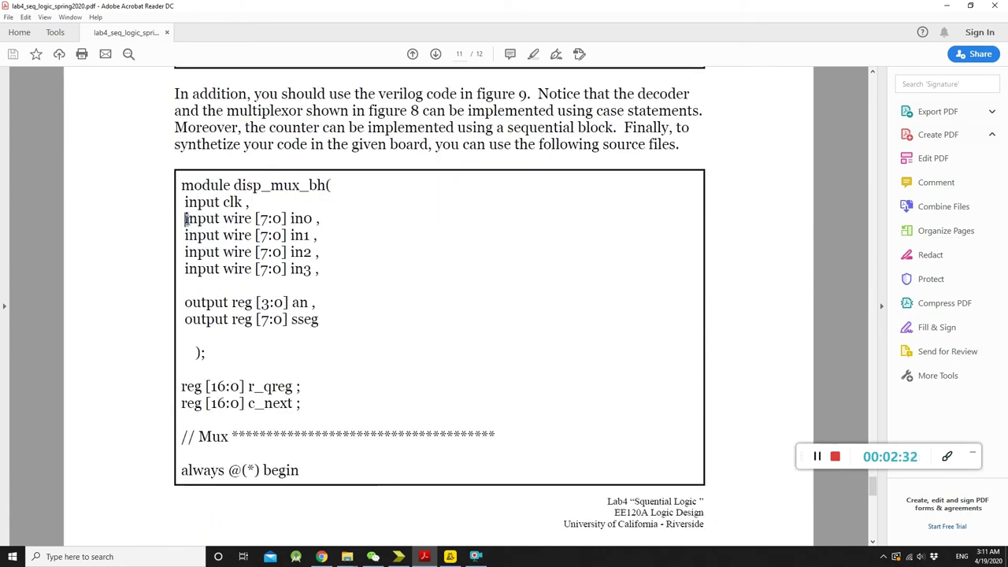
left_click_drag(186, 219, 322, 270)
scroll(378, 346, "up", 2)
left_click(372, 366)
scroll(362, 366, "up", 2)
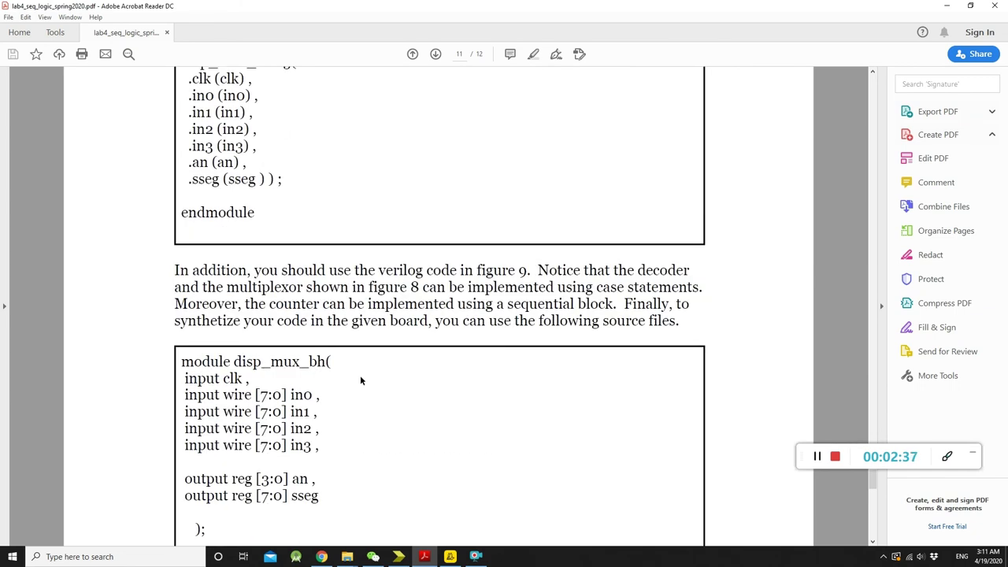
scroll(350, 353, "down", 2)
left_click_drag(320, 346, 206, 295)
left_click(268, 293)
Highlight the 16:0 width of the r_qreg register declaration
scroll(268, 293, "down", 2)
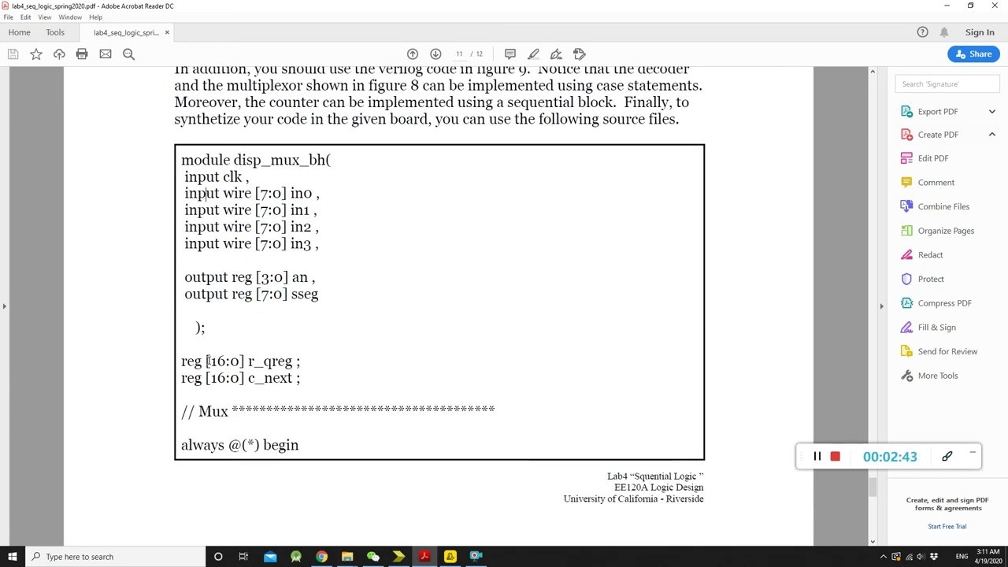
mouse_move(255, 364)
left_mouse_down()
mouse_move(185, 362)
mouse_move(293, 362)
mouse_move(303, 378)
mouse_move(248, 379)
left_mouse_up()
scroll(362, 367, "down", 10)
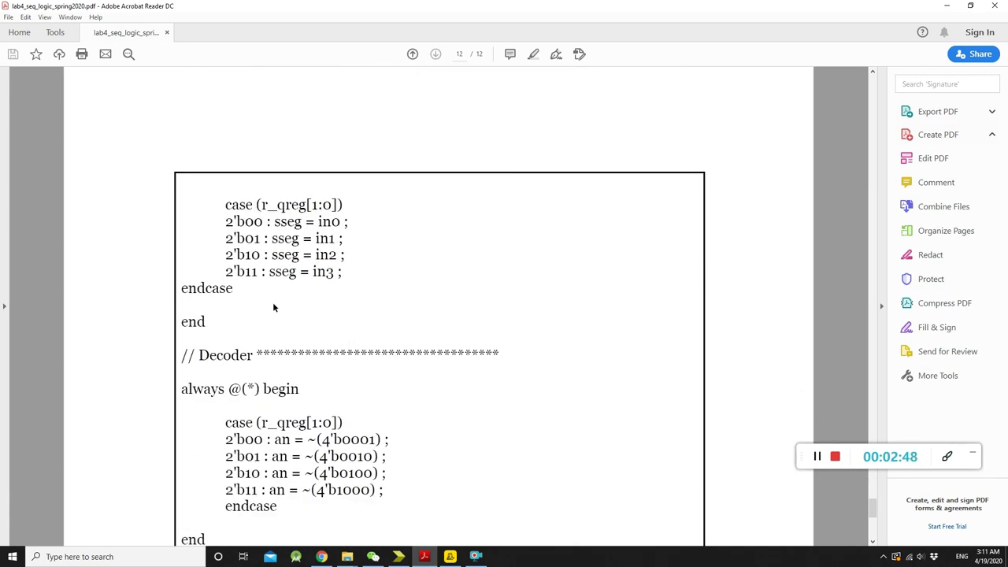
Highlight the r_qreg[1:0] case selector, the 2'b00 case, the an assignments and the Decoder block
left_click_drag(256, 205, 337, 206)
left_click(275, 222)
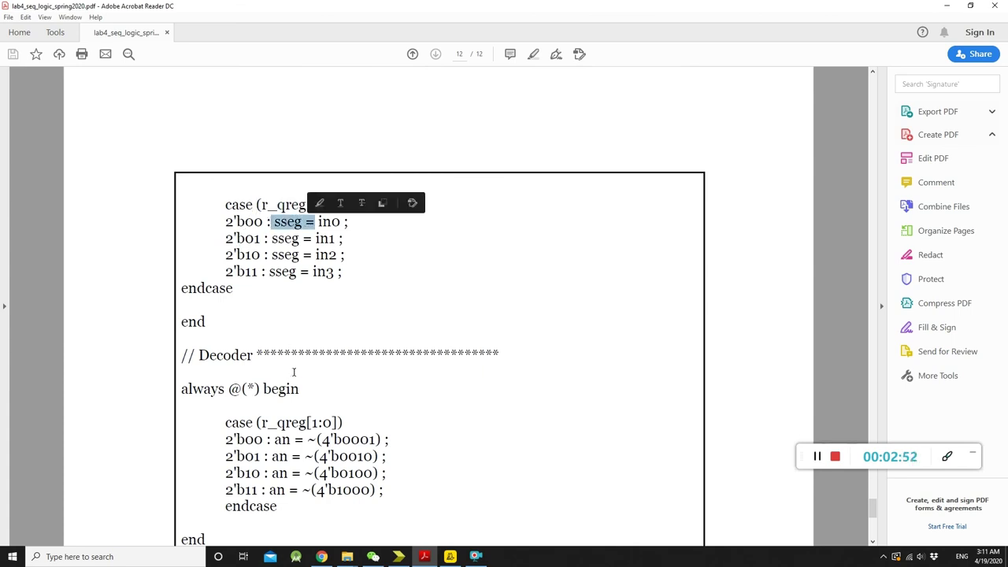
left_click_drag(268, 222, 307, 222)
scroll(307, 222, "down", 2)
double_click(249, 389)
double_click(240, 372)
left_click_drag(274, 389, 288, 407)
left_click(275, 406)
left_click(291, 407)
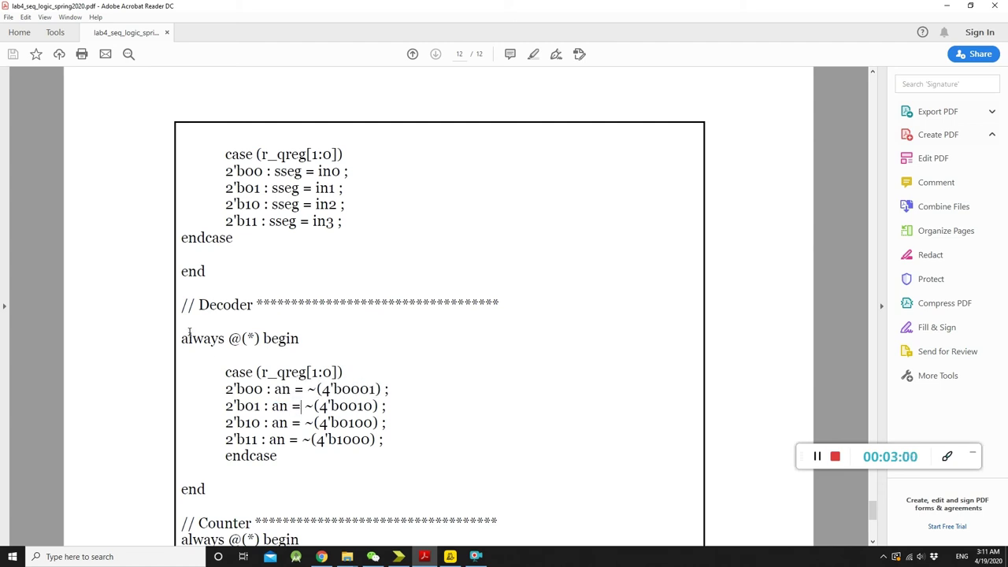
left_click_drag(189, 334, 308, 468)
left_click(299, 469)
On page 12, highlight the 2'b00 case value and the single 1 bit in each anode code
scroll(281, 420, "down", 1)
scroll(281, 420, "down", 1)
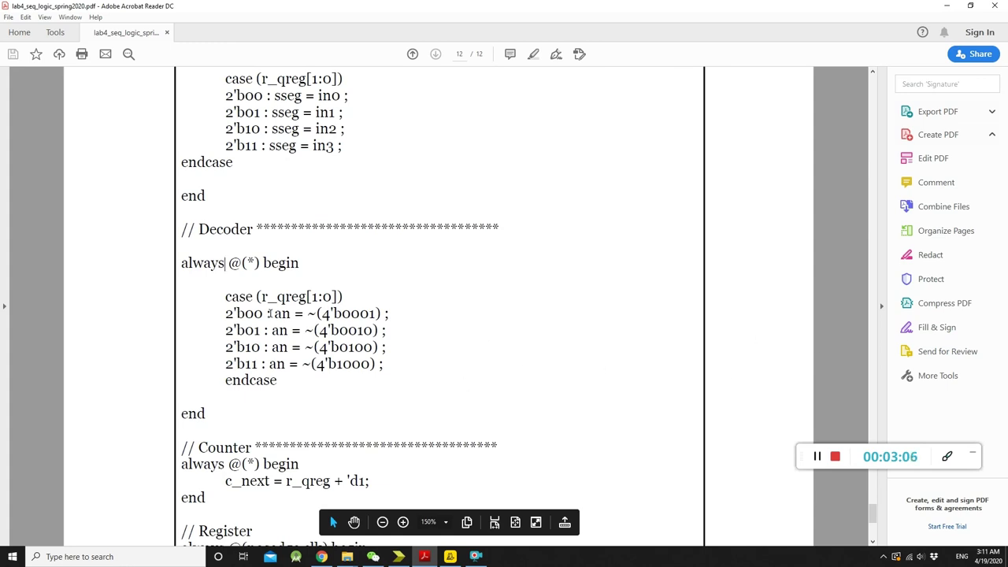
scroll(277, 316, "down", 3)
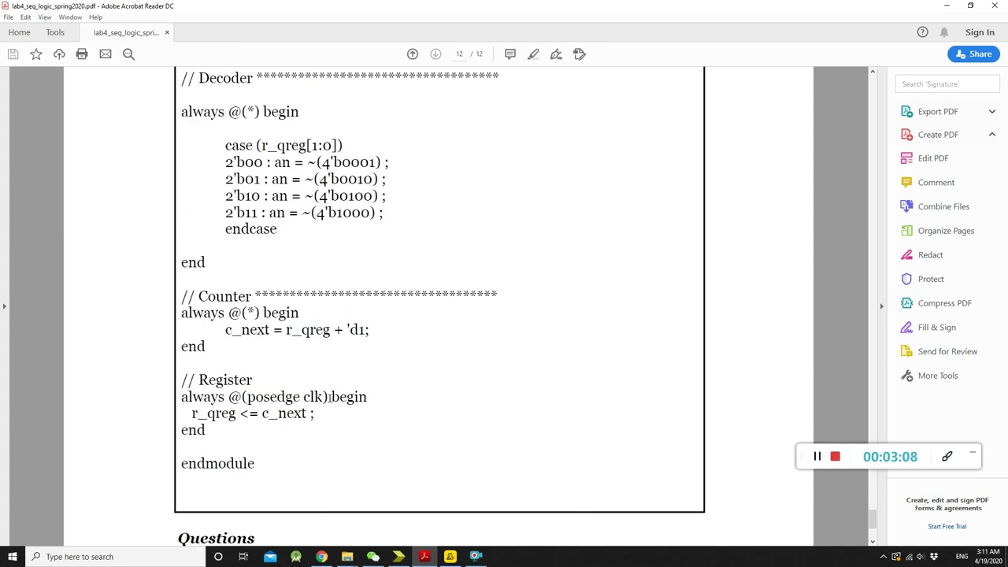
scroll(326, 398, "up", 9)
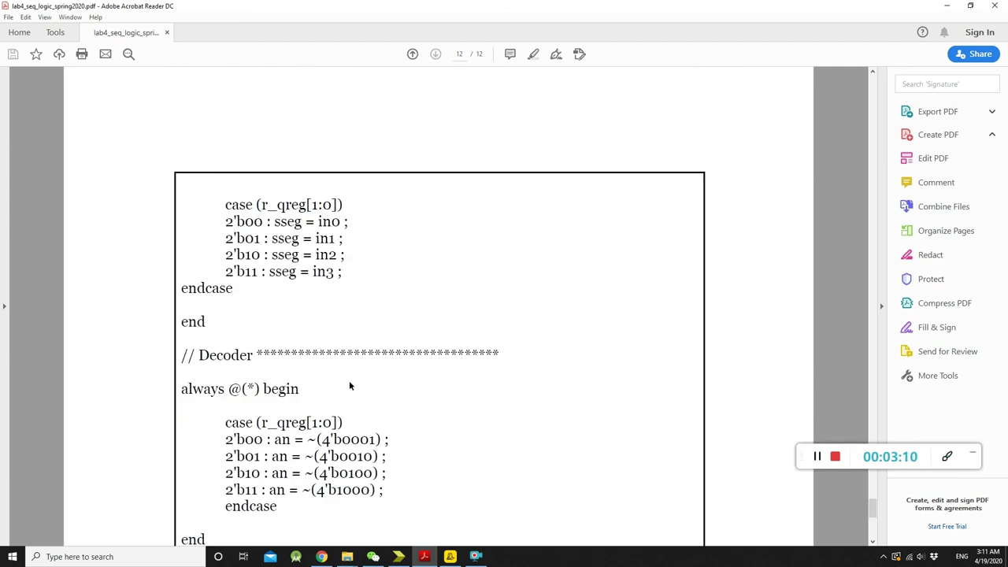
scroll(376, 390, "up", 5)
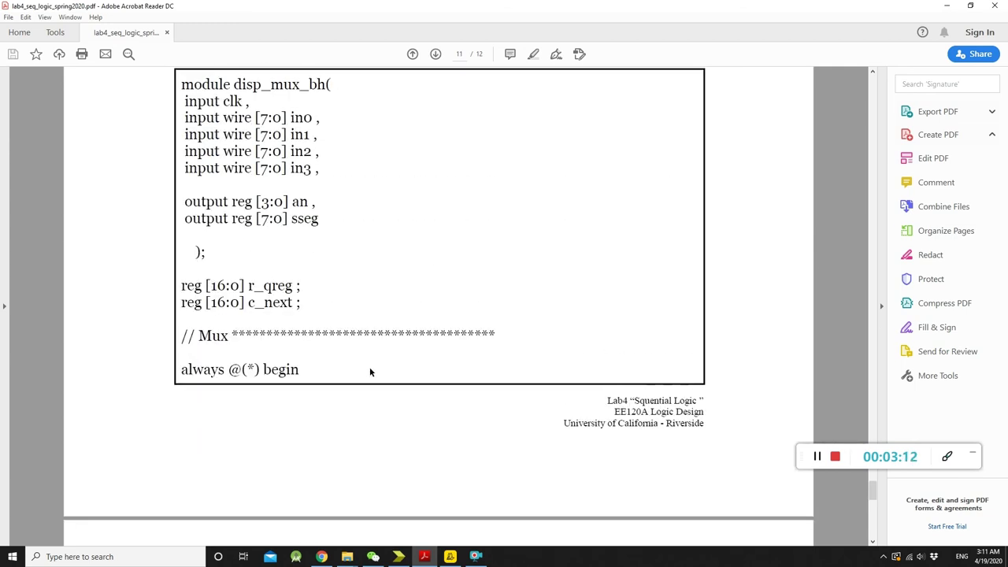
scroll(360, 366, "down", 15)
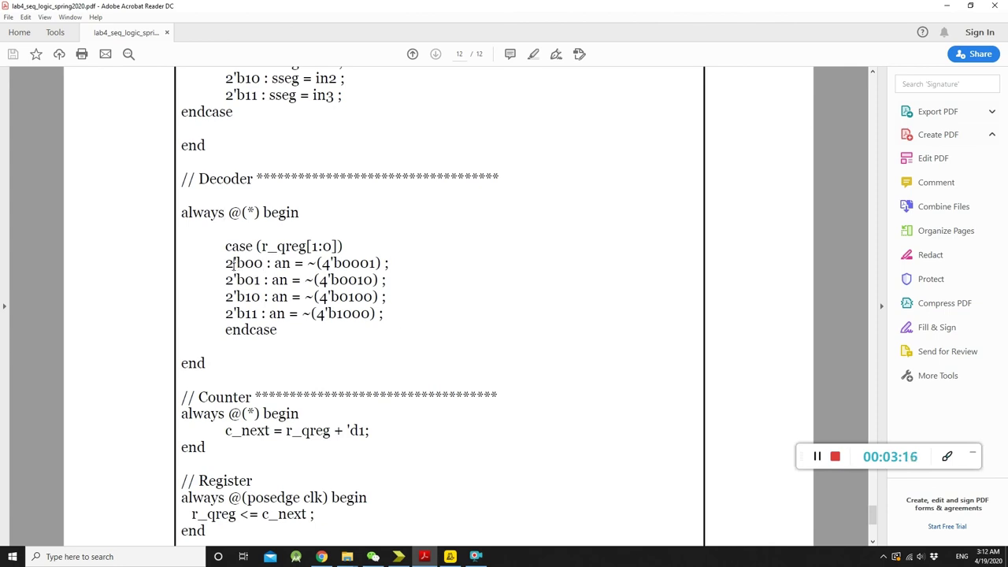
left_click_drag(233, 264, 263, 264)
left_click(375, 264)
left_click_drag(375, 264, 327, 313)
Switch from the PDF to ISE Project Navigator
scroll(343, 366, "down", 6)
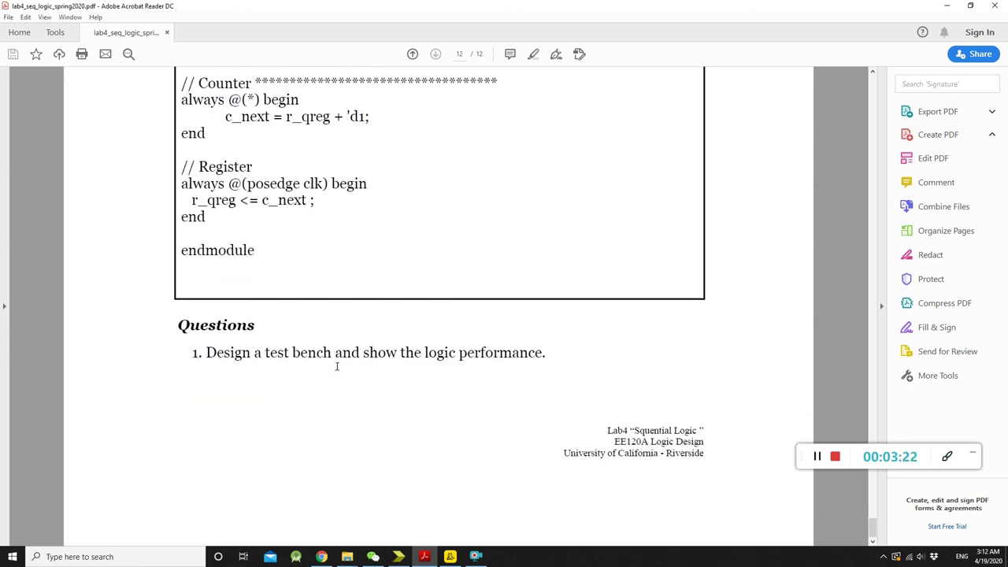
scroll(337, 365, "up", 5)
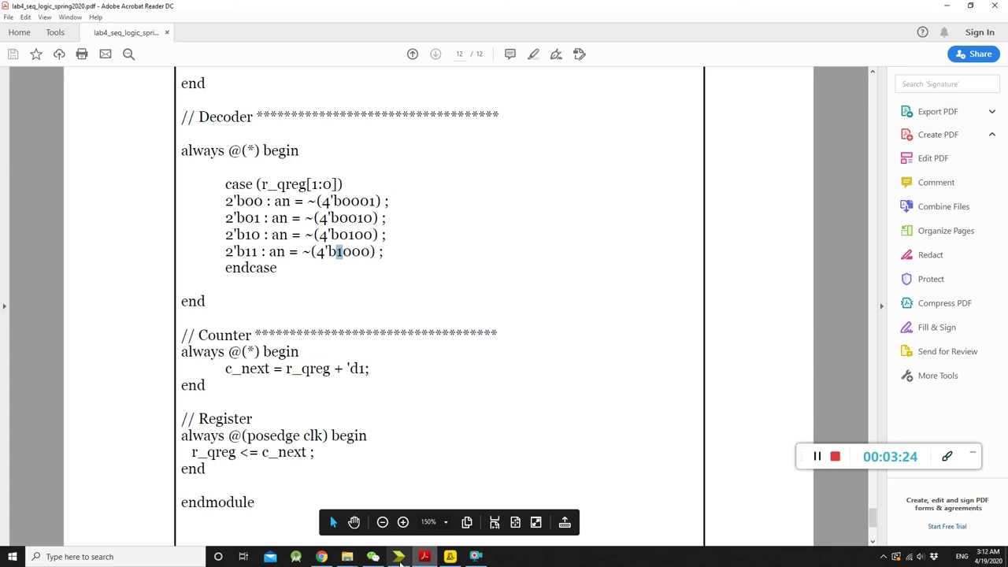
left_click(400, 556)
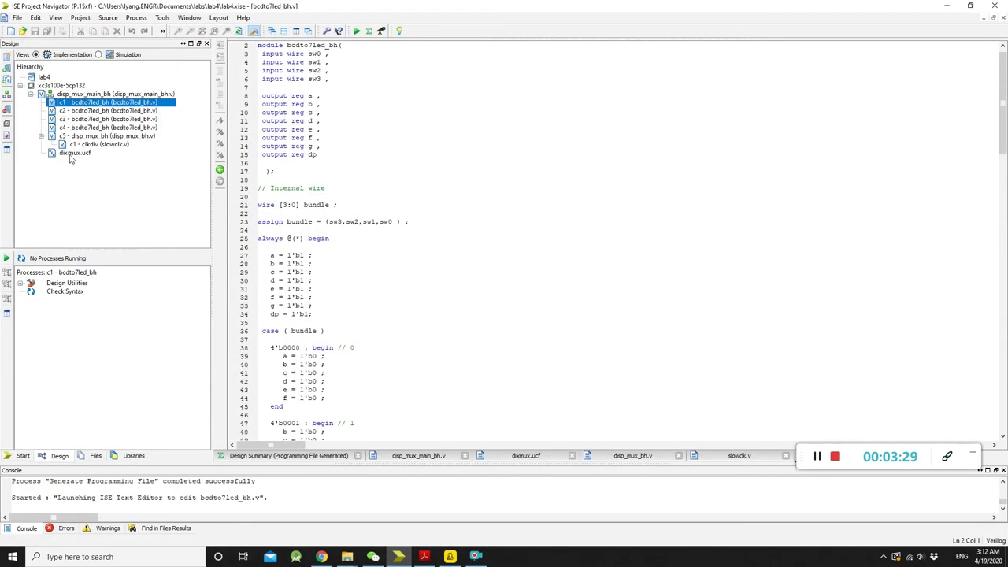
Step past instances c1–c4 in the Hierarchy and open disp_mux_bh.v via the c5 instance
key("Down")
key("Down")
key("Down")
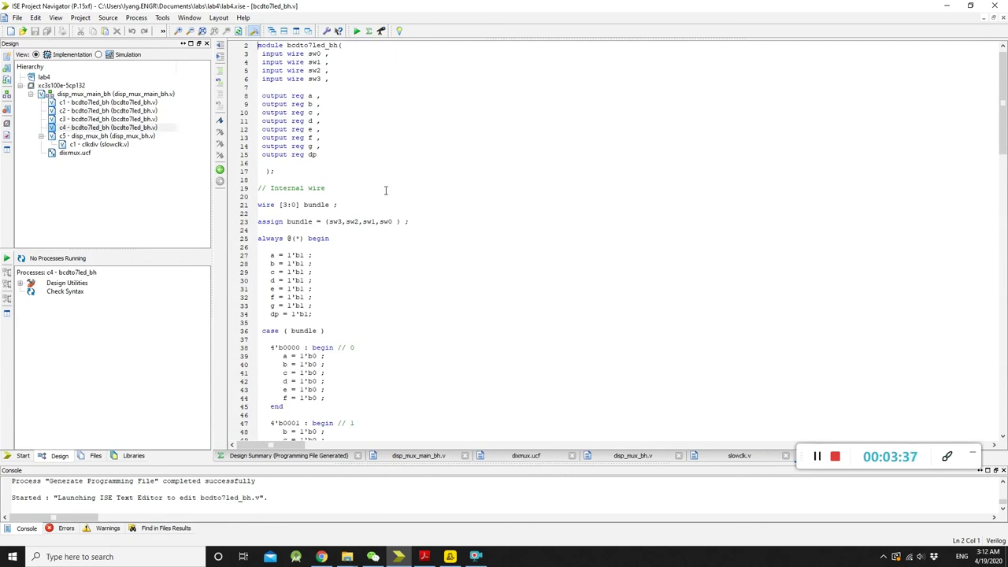
scroll(386, 189, "down", 12)
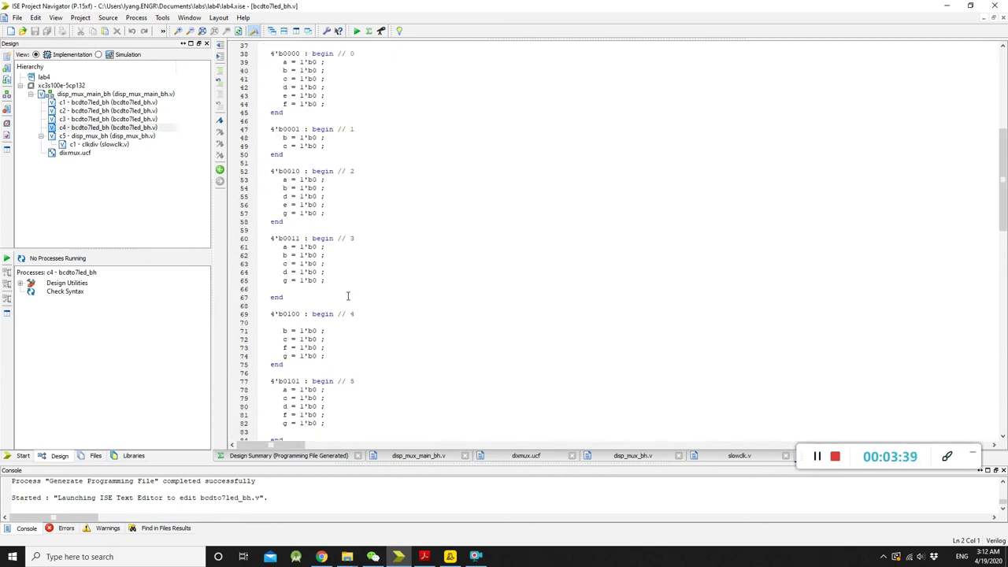
scroll(344, 293, "down", 7)
left_click(100, 136)
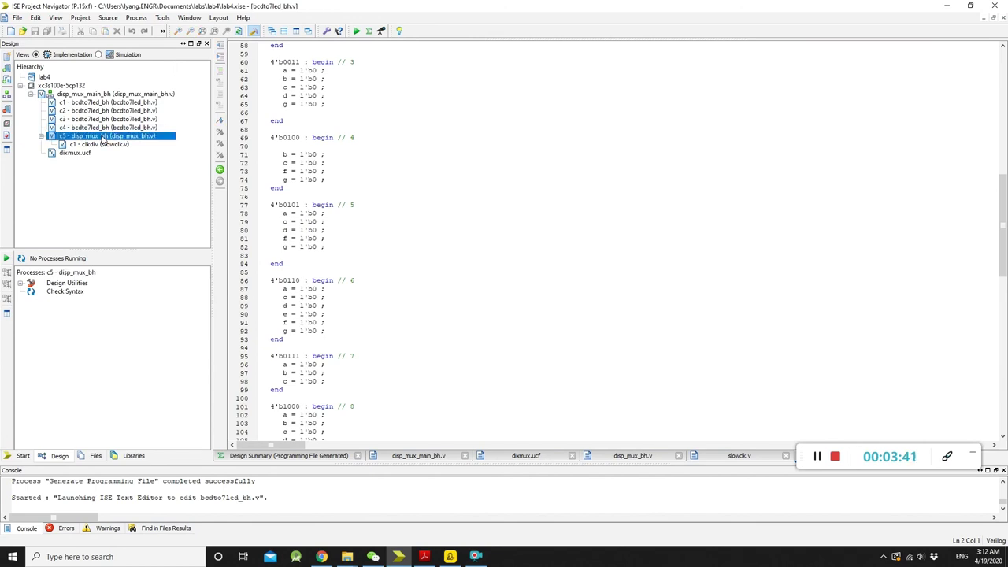
double_click(101, 137)
scroll(370, 197, "up", 2)
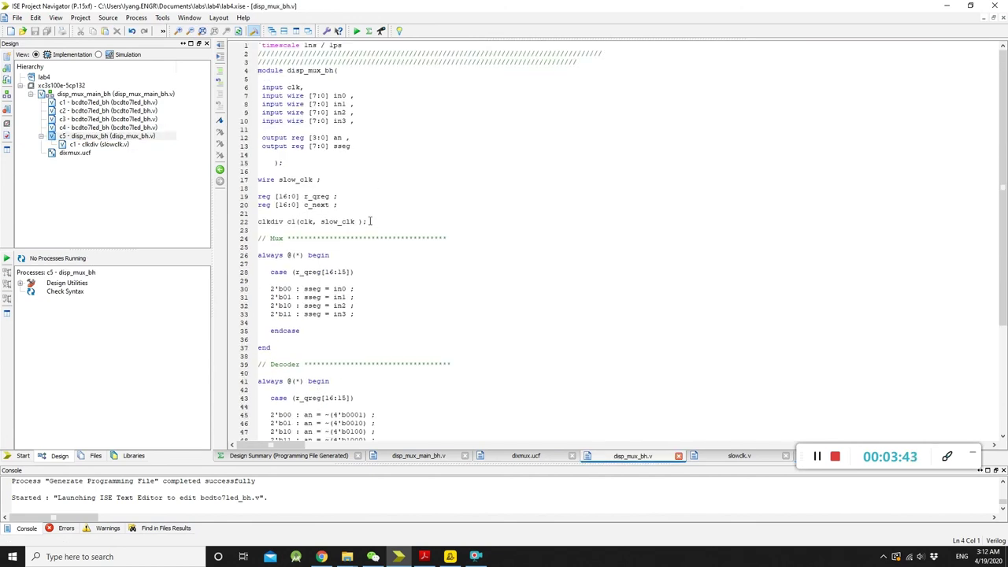
double_click(330, 183)
left_click(407, 198)
left_click_drag(331, 184, 275, 181)
left_click(345, 183)
left_click_drag(336, 181, 257, 186)
left_click(342, 181)
left_click_drag(342, 181, 257, 184)
left_click(367, 182)
left_click_drag(341, 179, 257, 186)
left_click(339, 179)
scroll(495, 299, "down", 4)
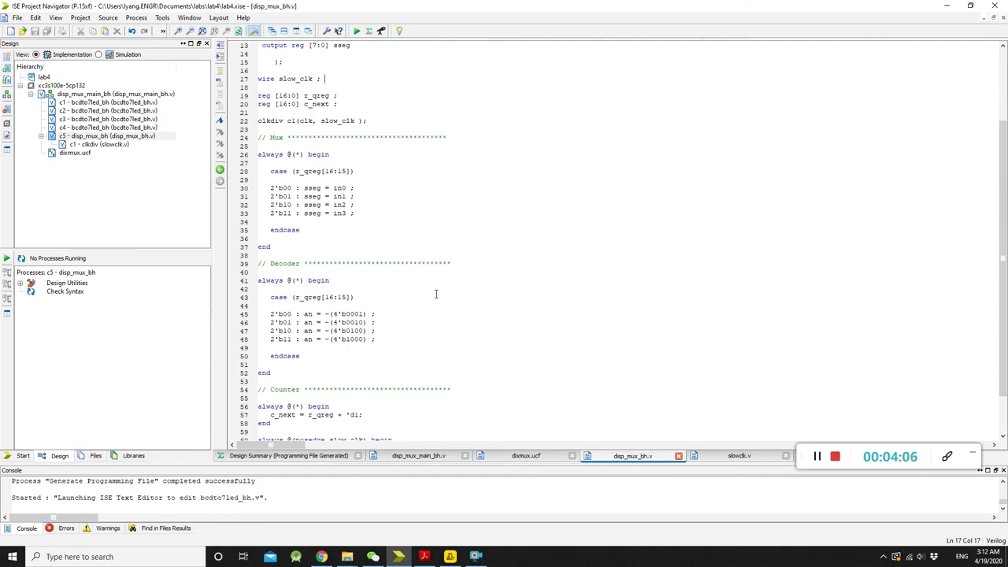
mouse_move(260, 121)
left_mouse_down()
mouse_move(379, 120)
mouse_move(258, 121)
left_mouse_up()
left_click(380, 153)
scroll(394, 204, "down", 2)
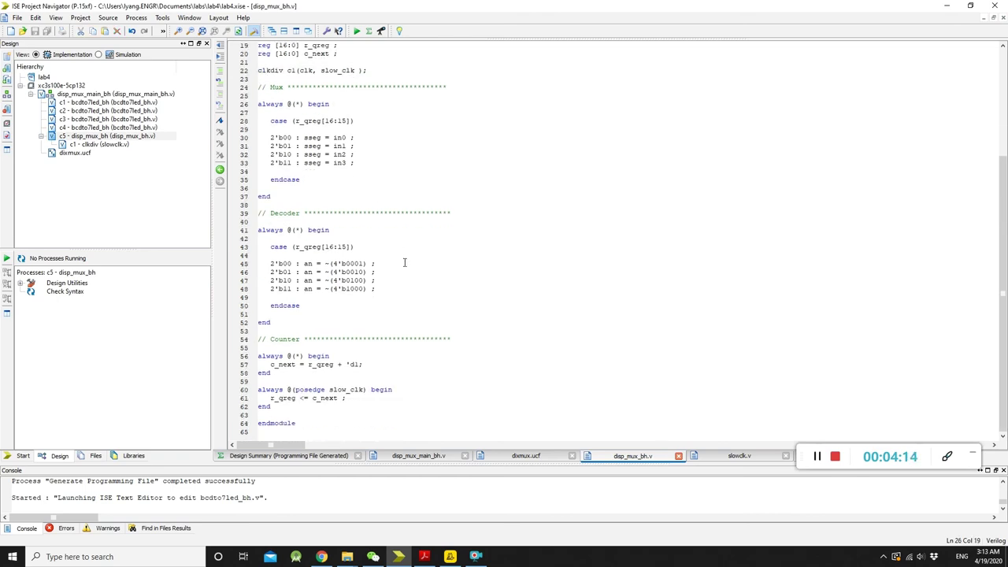
left_click_drag(361, 407, 287, 389)
left_click(445, 394)
left_click(474, 555)
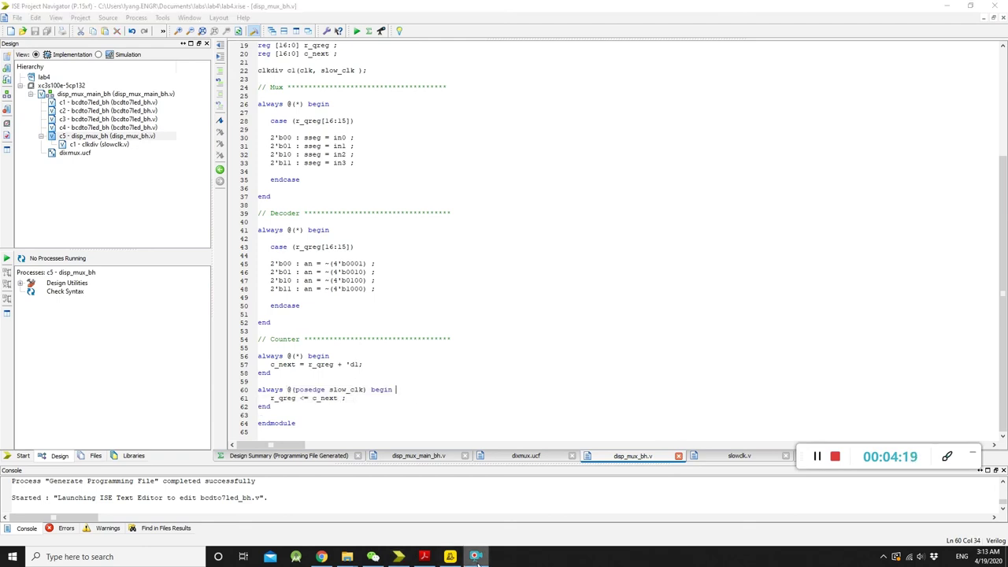